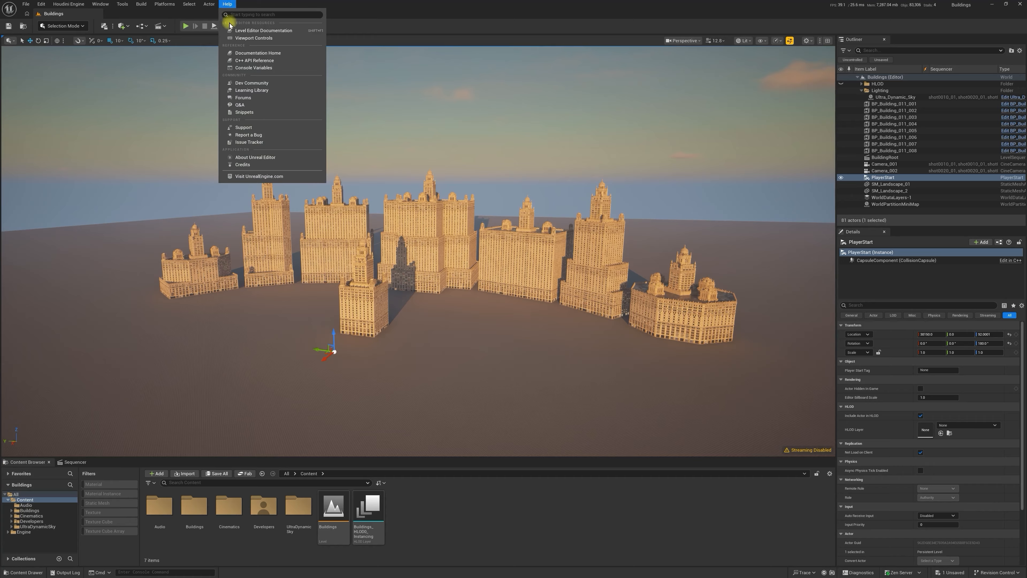
Check the Unreal Editor version information, and dismiss it.
left_click(263, 157)
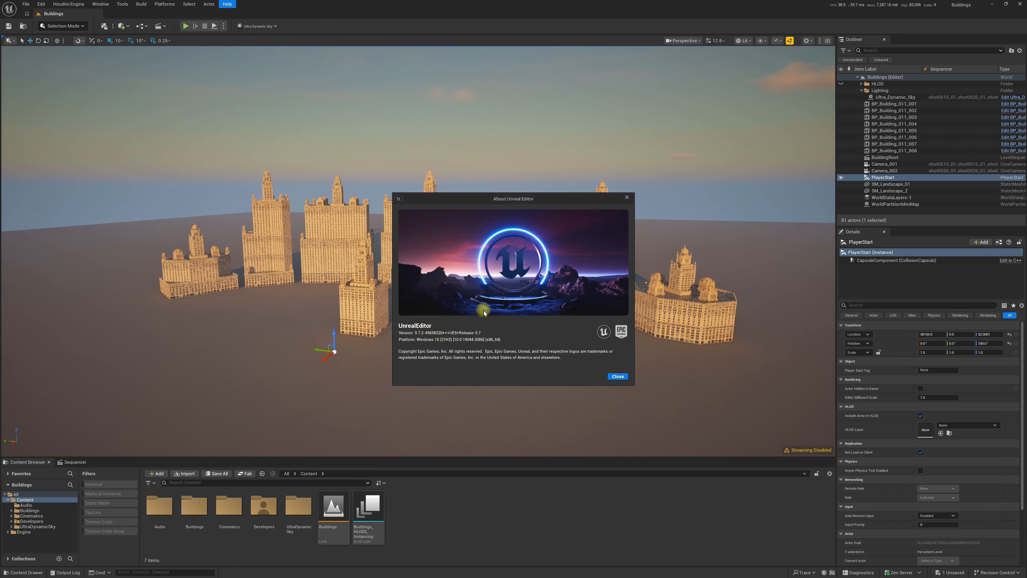
left_click(618, 377)
key("a")
mouse_move(496, 337)
right_mouse_down()
mouse_move(555, 347)
mouse_move(571, 338)
mouse_move(497, 334)
right_mouse_up()
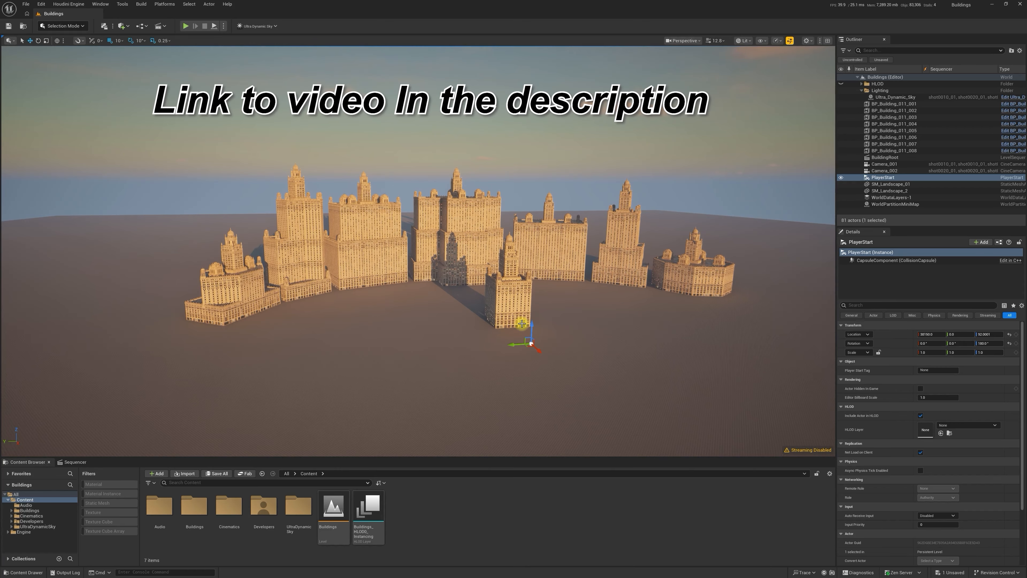
key("d")
right_click_drag(523, 324, 463, 324)
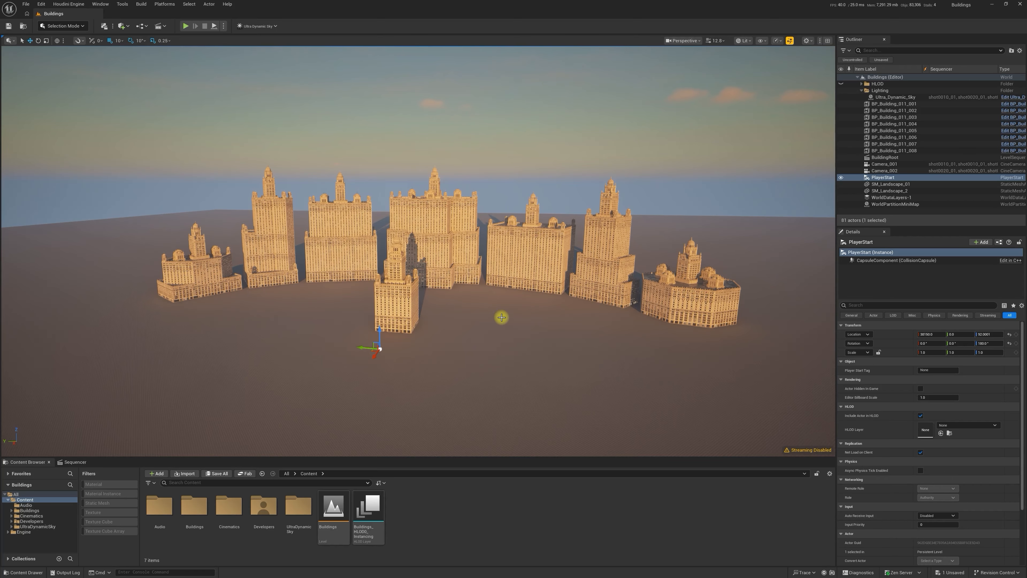
key("a")
right_click_drag(501, 318, 482, 310)
key("d")
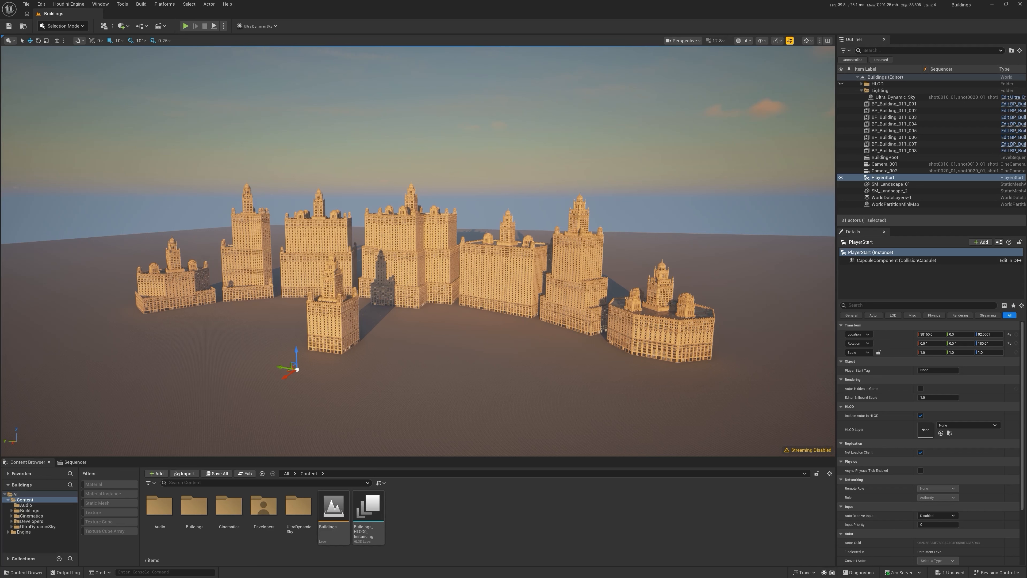
Switch to the Claude Code terminal, enlarge its window for viewing, and minimize it.
key("Return")
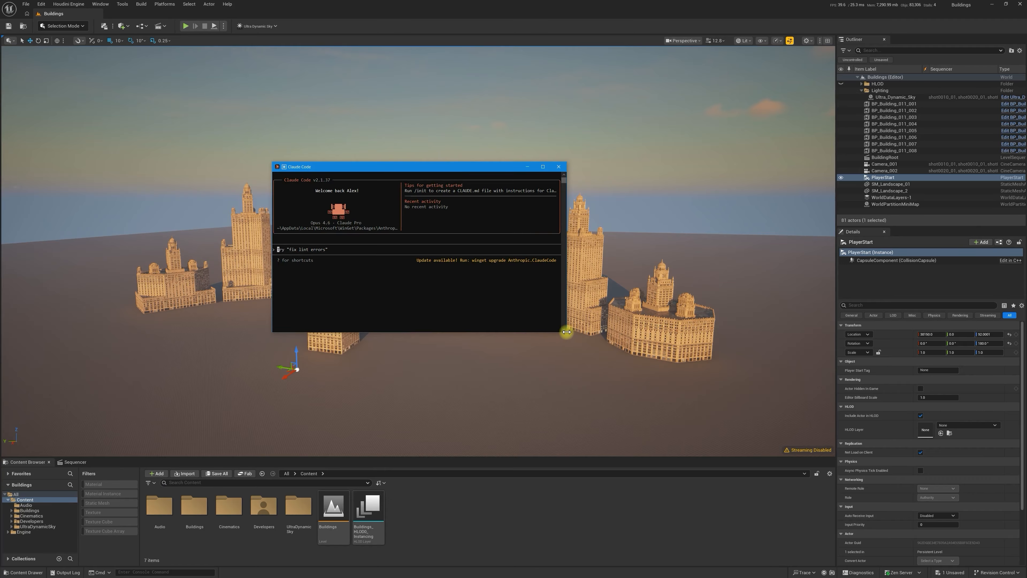
left_click_drag(566, 332, 671, 440)
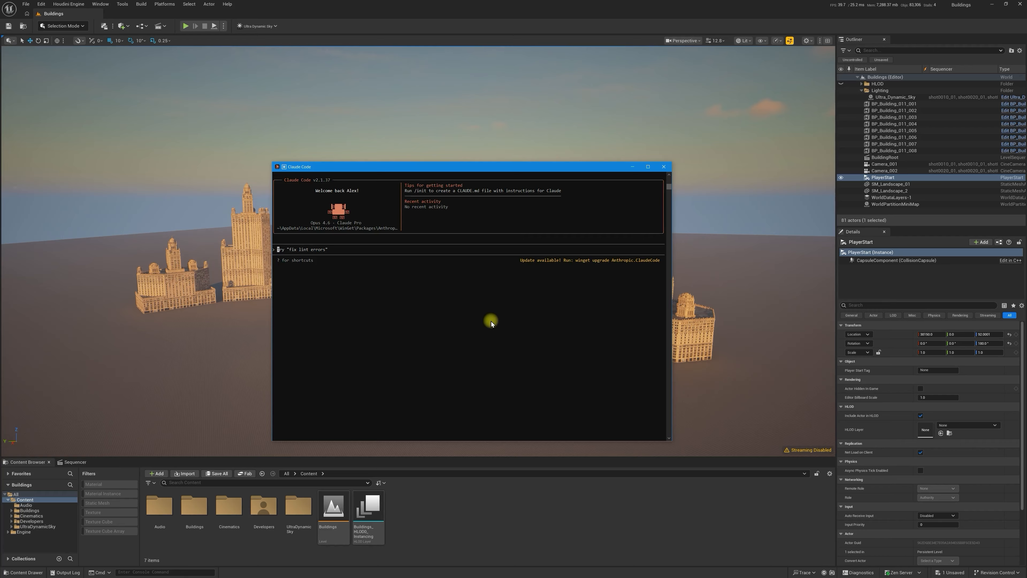
left_click(631, 166)
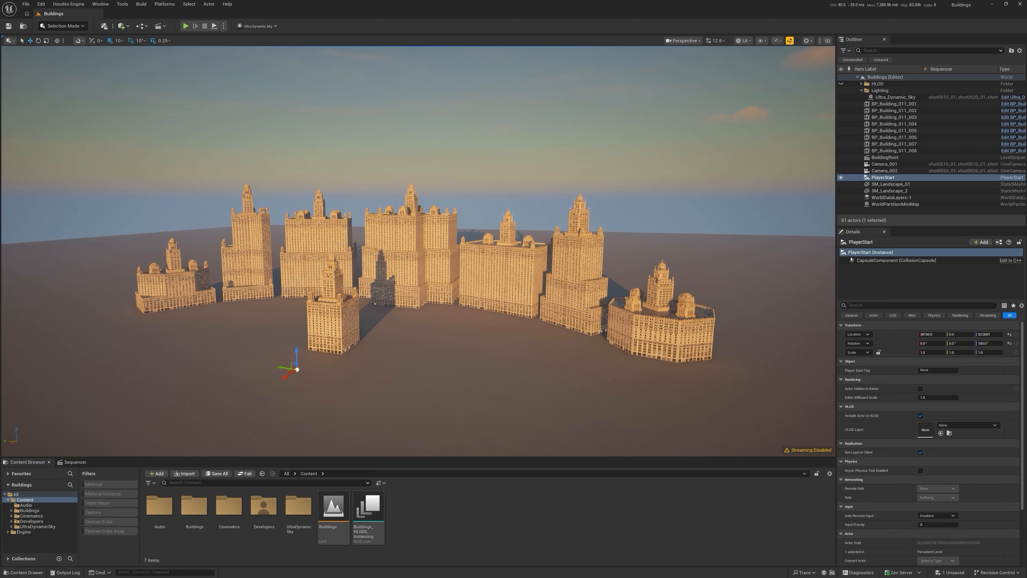
key("F10")
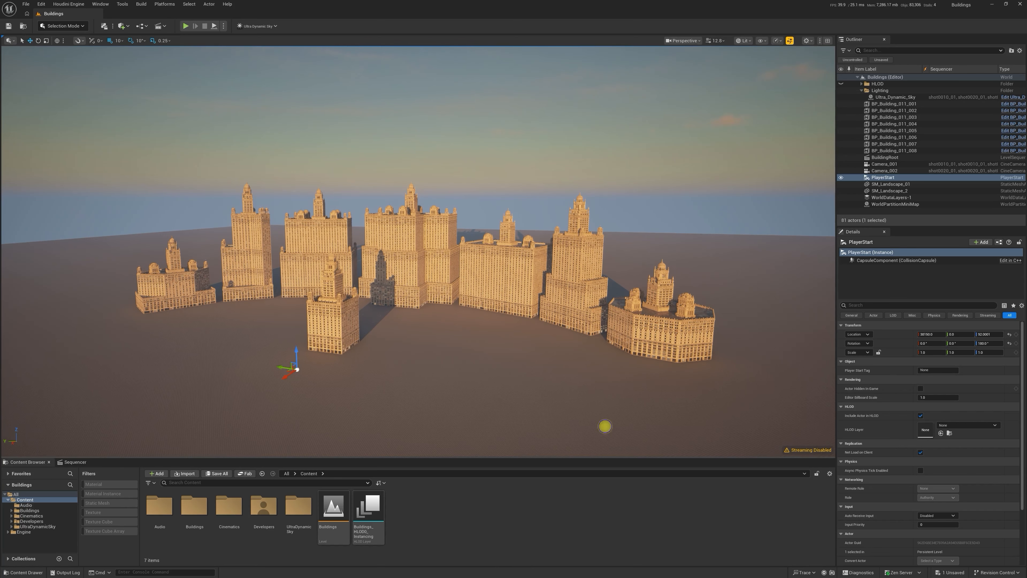
mouse_move(606, 427)
right_mouse_down()
mouse_move(589, 419)
mouse_move(603, 425)
right_mouse_up()
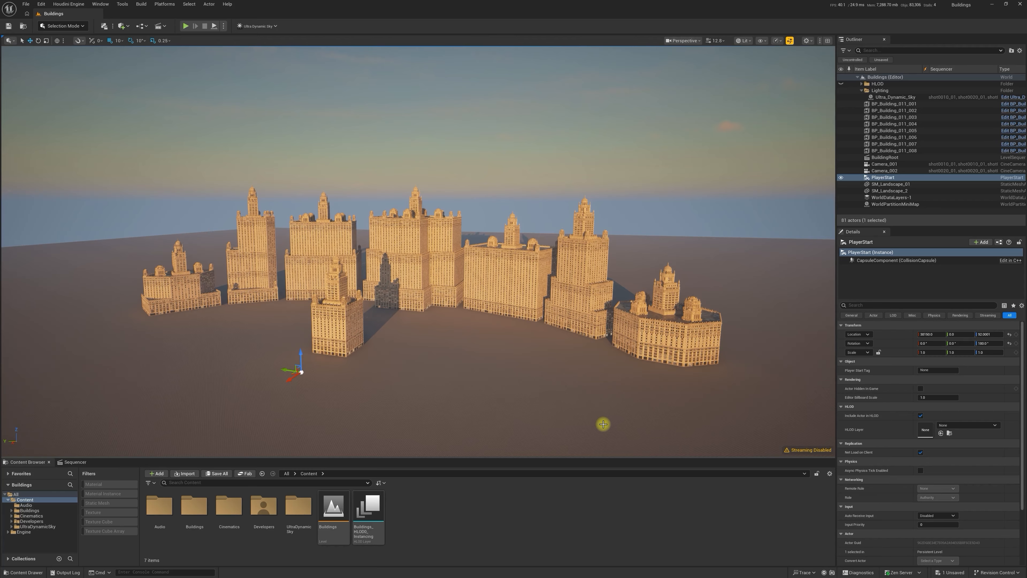
key("a")
right_click_drag(603, 425, 697, 427)
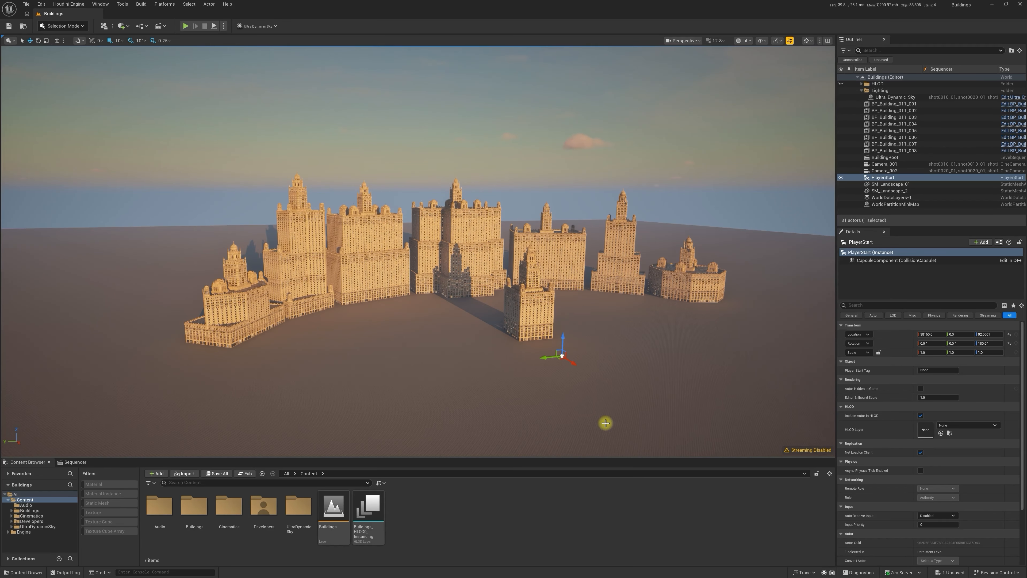
key("d")
right_click_drag(606, 423, 603, 473)
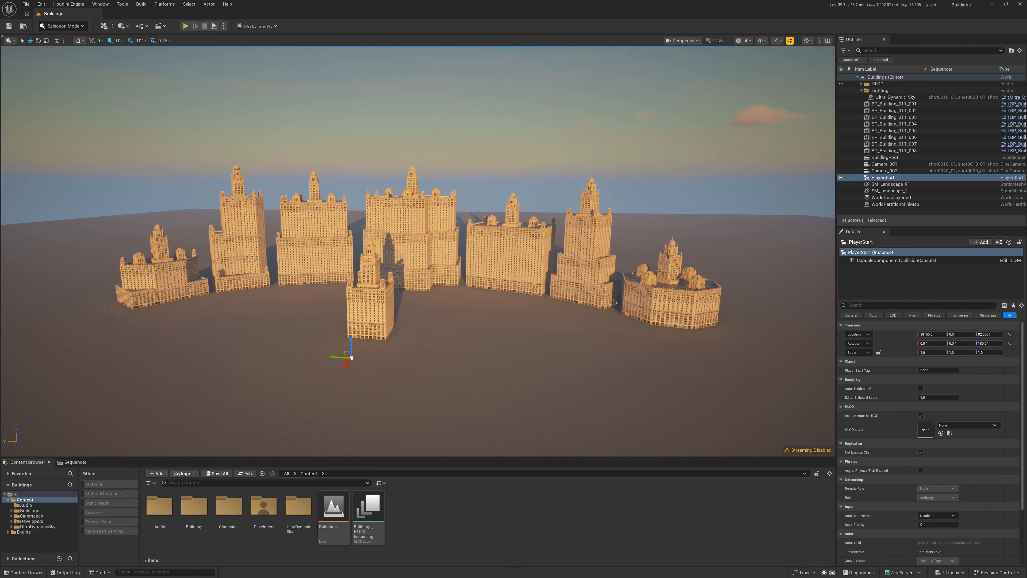
Switch to File Explorer and preview Building_011.mov and Building_011_1.mp4 in the Building_011 render folder, and minimize the window.
left_click_drag(983, 570, 410, 168)
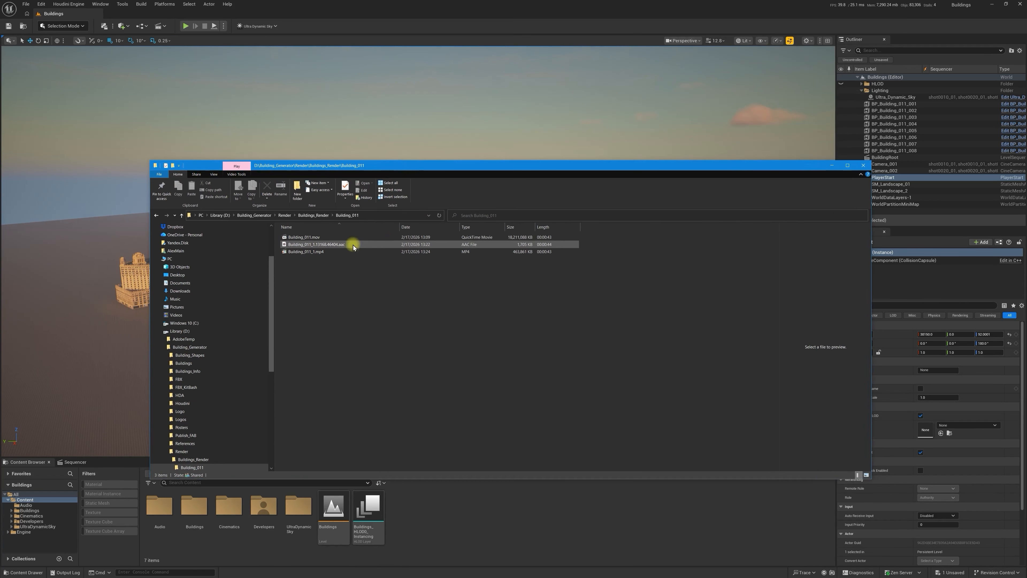
left_click(311, 238)
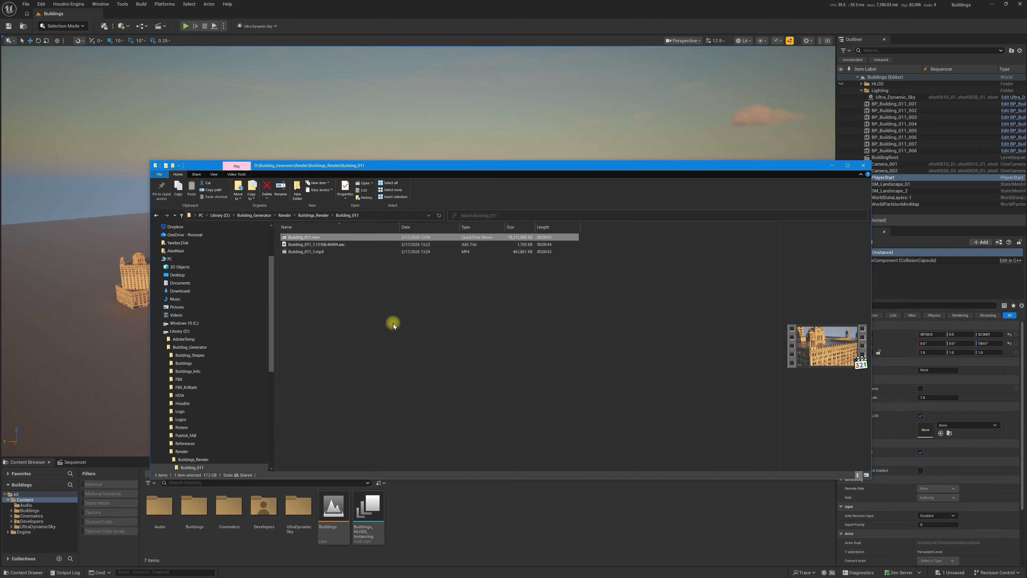
left_click(306, 251)
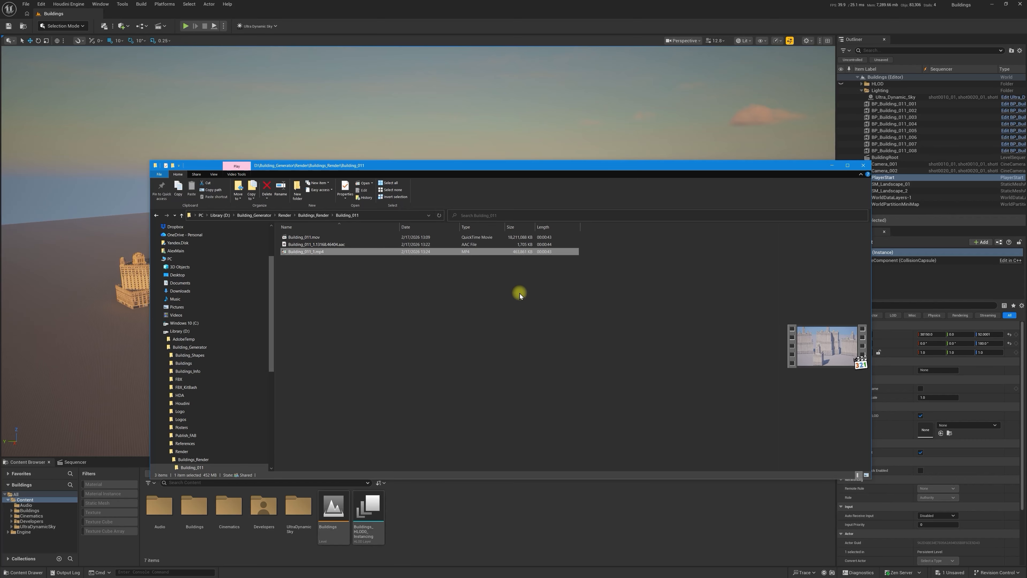
left_click(832, 166)
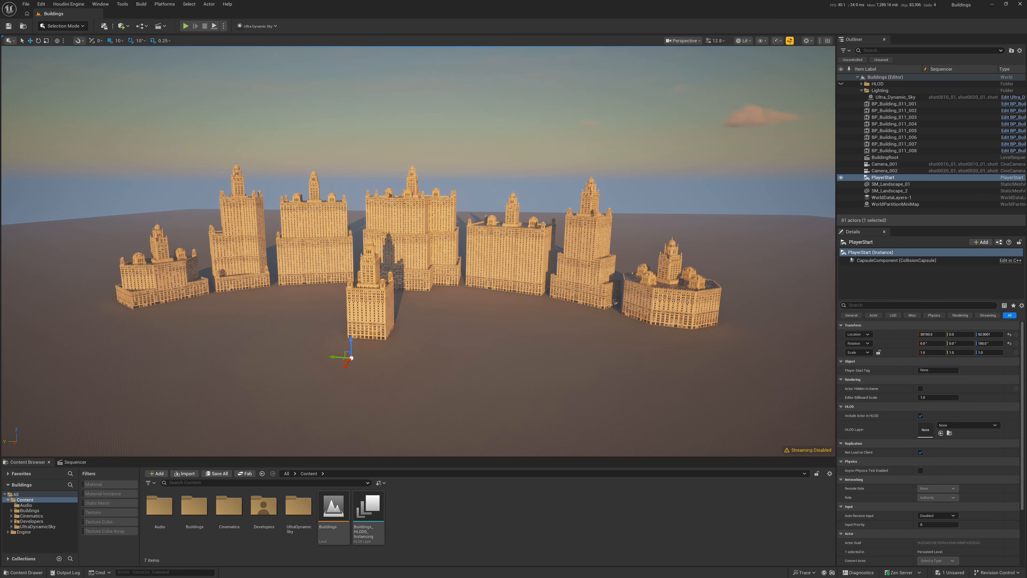
Switch to Ultra_Render.docx in Word, maximize it and read the Unreal Engine 5.7.2 render workflow, including job settings and console variables.
key("alt+Tab")
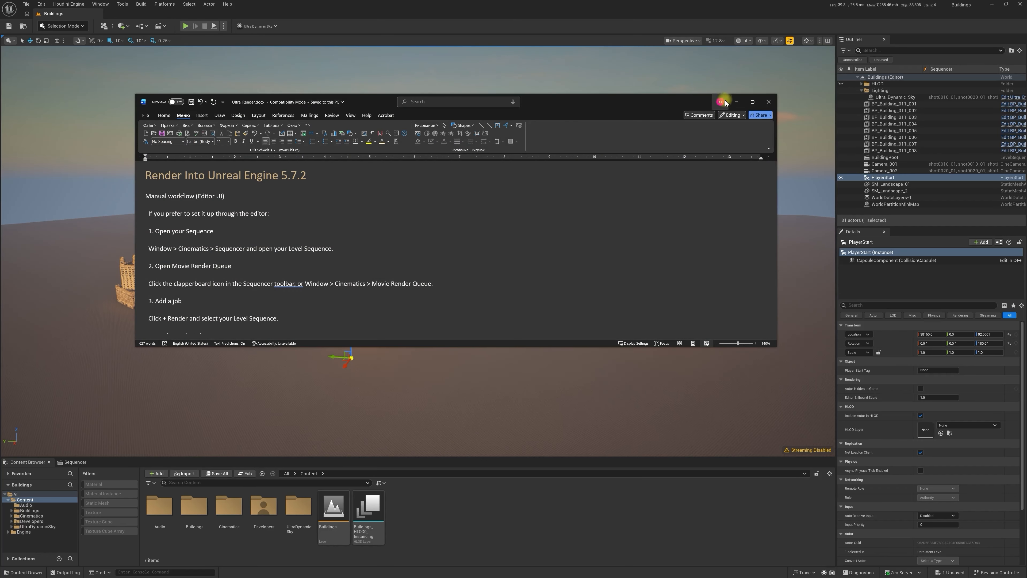
left_click(752, 102)
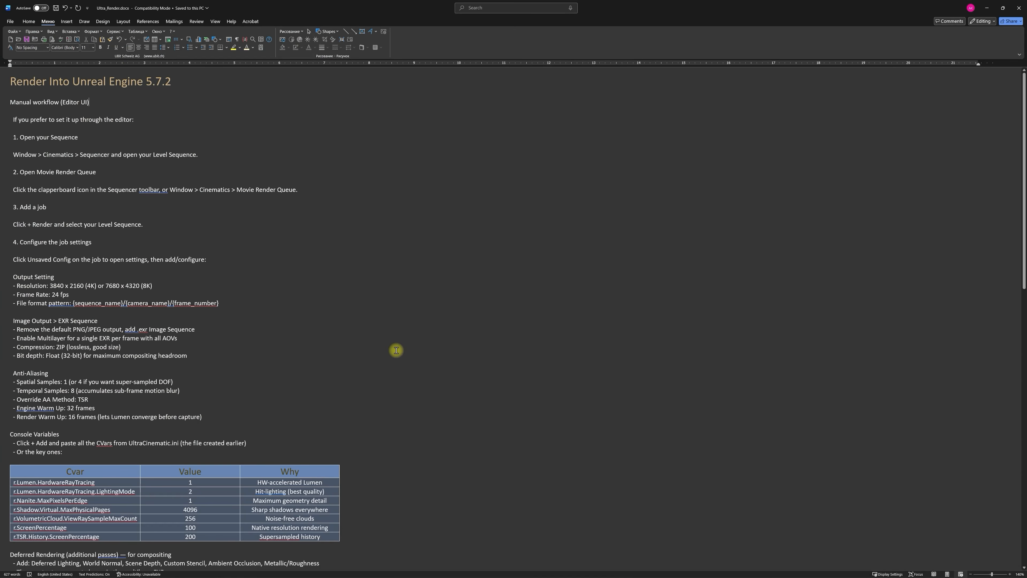
scroll(396, 350, "down", 3)
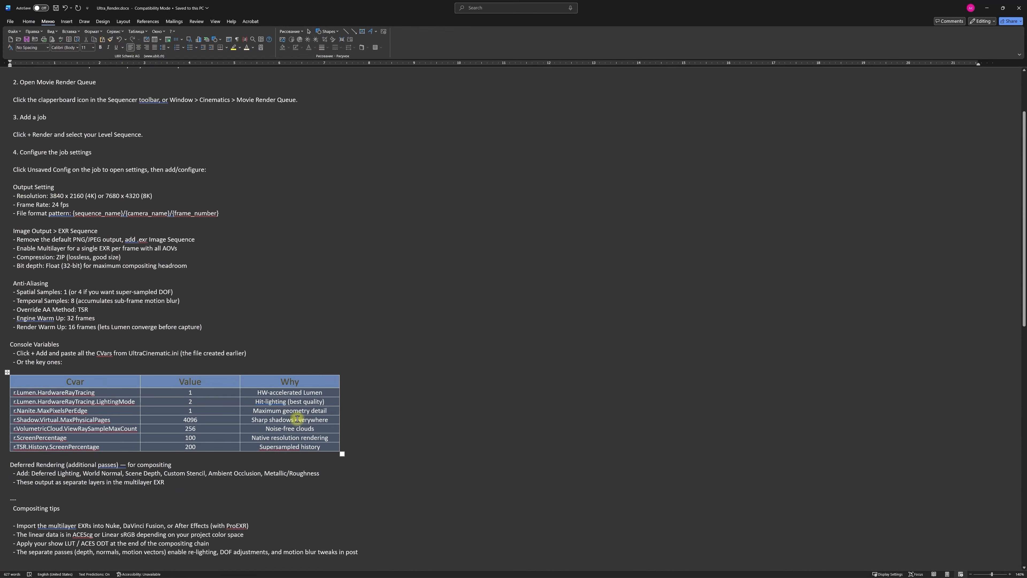
scroll(415, 375, "down", 1)
scroll(416, 375, "down", 2)
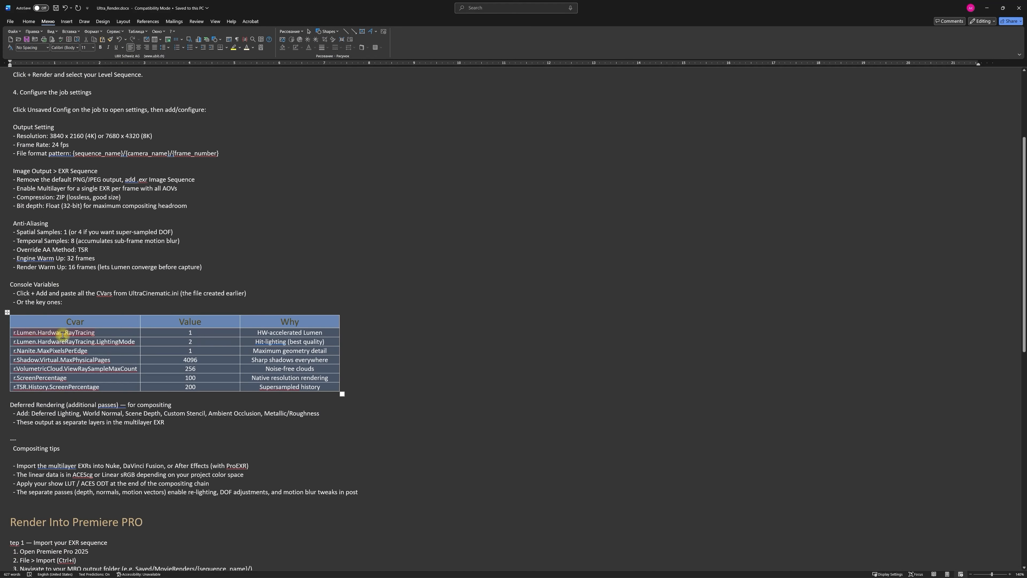
scroll(149, 360, "down", 5)
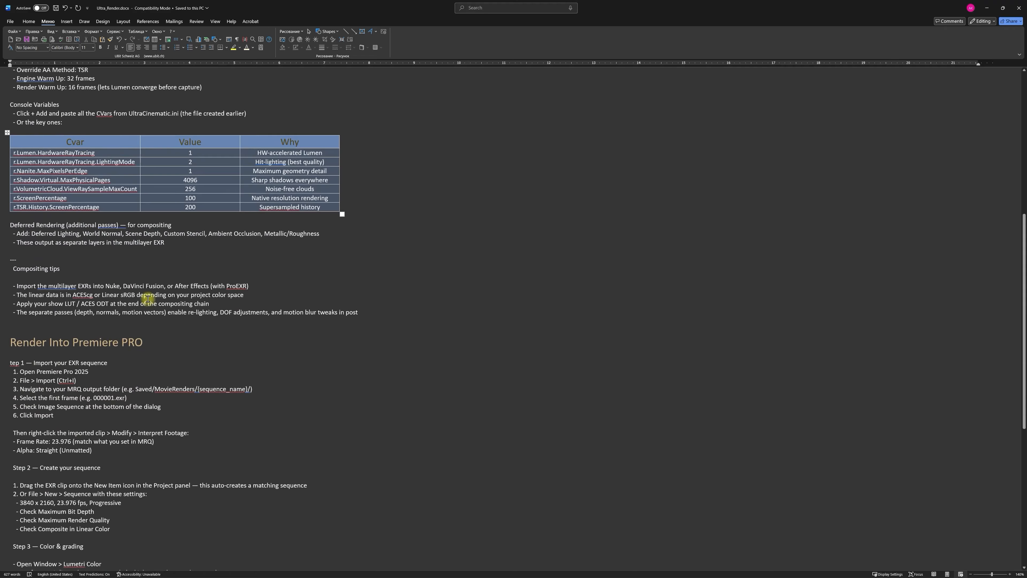
scroll(153, 277, "up", 6)
scroll(153, 278, "up", 3)
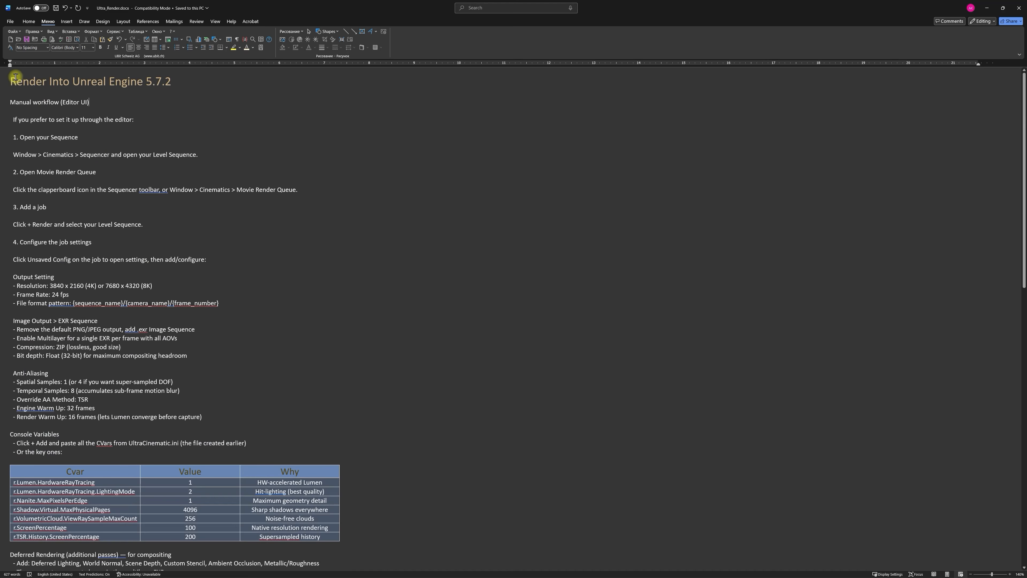
left_click_drag(13, 82, 178, 81)
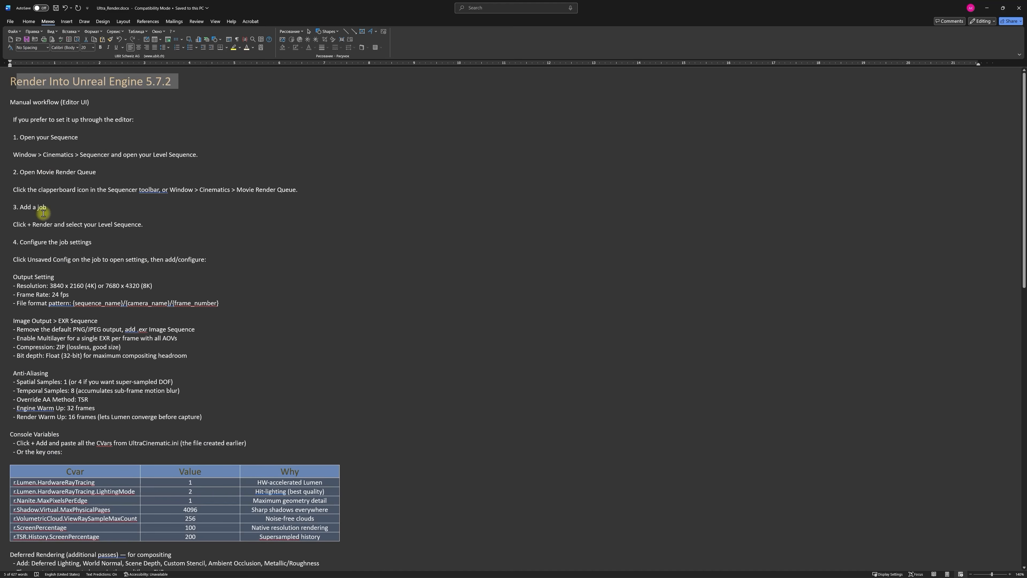
scroll(366, 348, "down", 5)
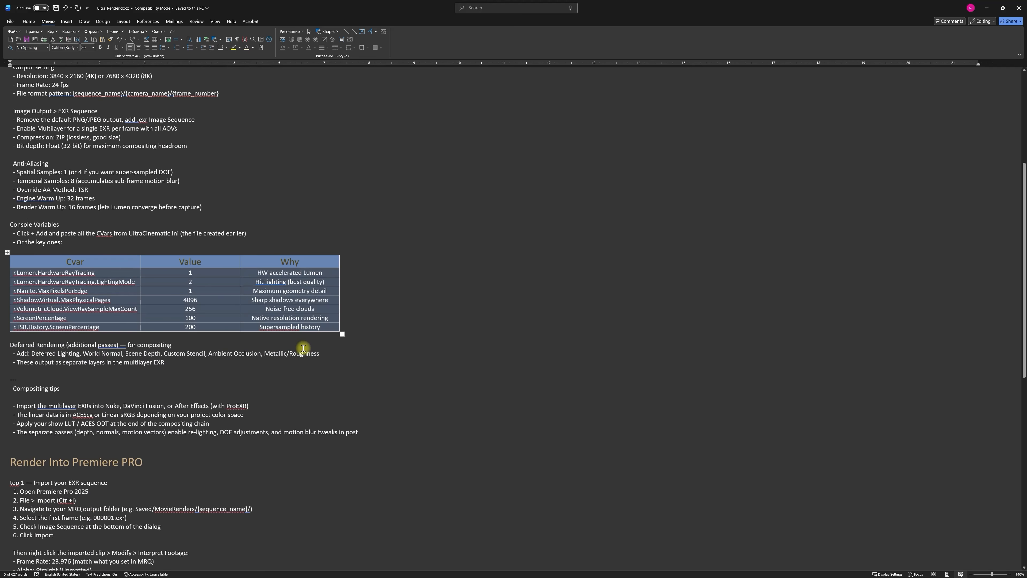
scroll(141, 360, "down", 4)
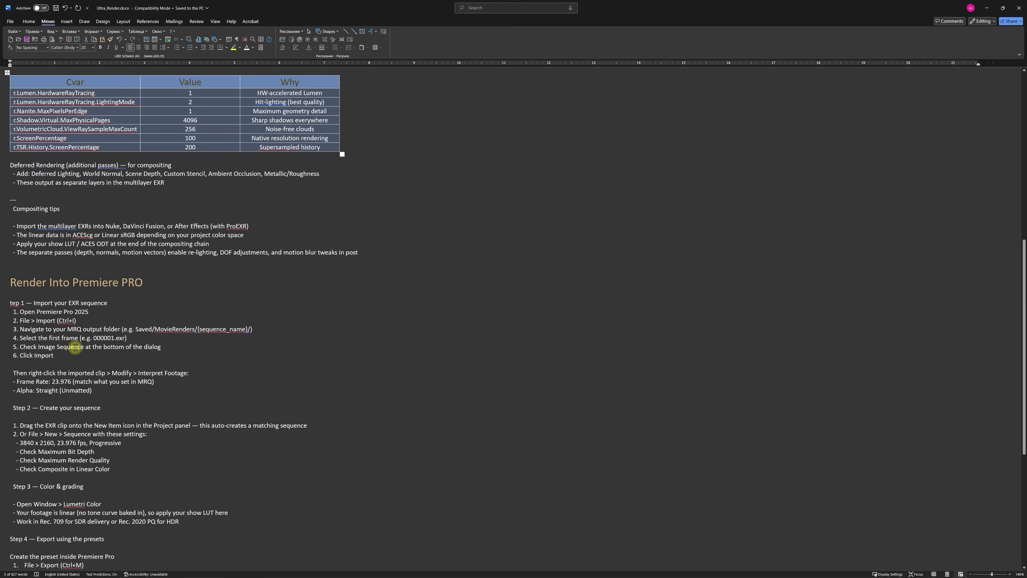
Read the Render Into Premiere PRO section down to its export preset settings, and minimize the document.
left_click_drag(11, 282, 188, 281)
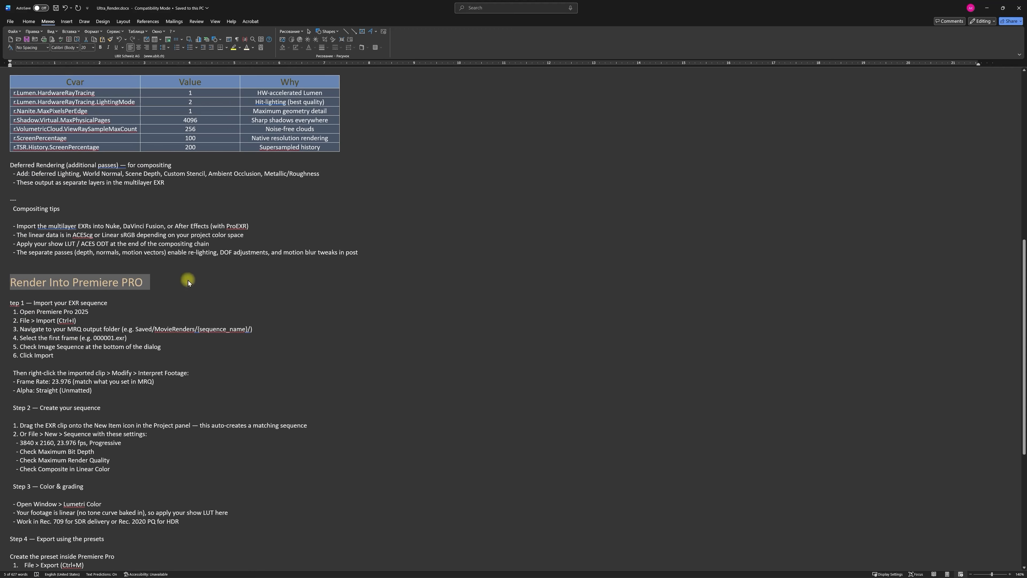
scroll(324, 323, "down", 2)
scroll(324, 323, "down", 4)
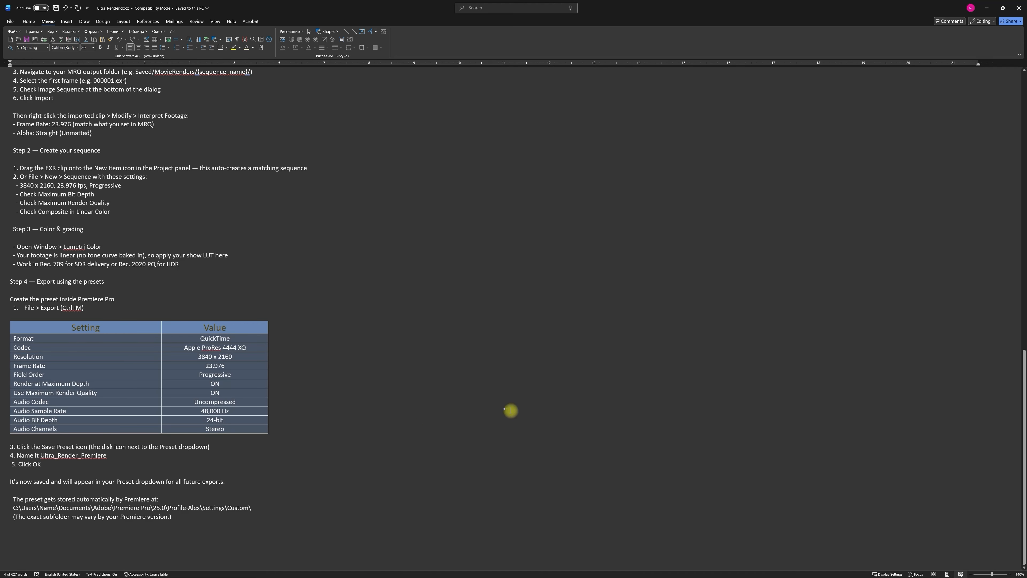
left_click(987, 9)
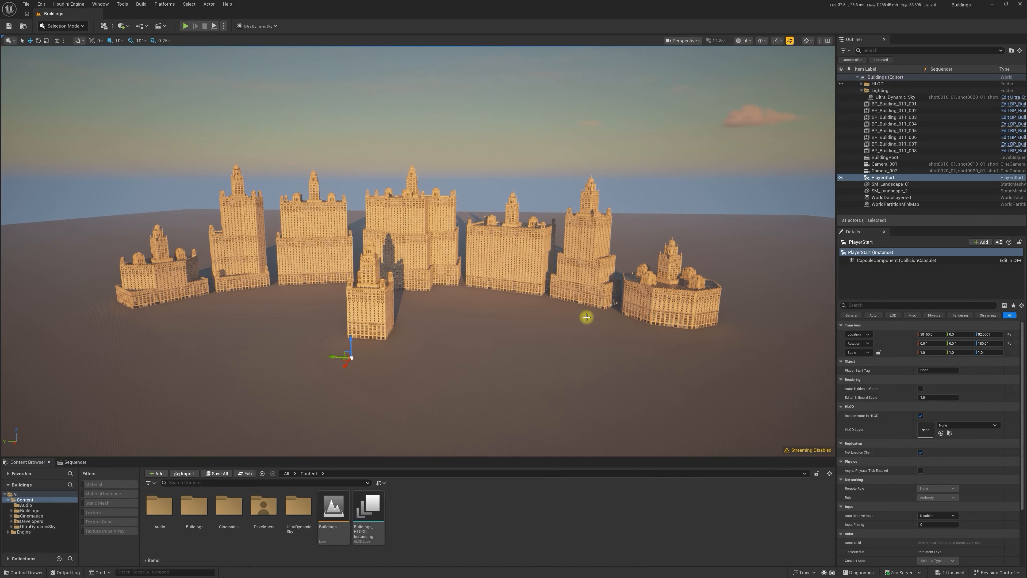
Show the Sequencer and enlarge its area to fit both shot tracks and the audio track.
left_click(76, 462)
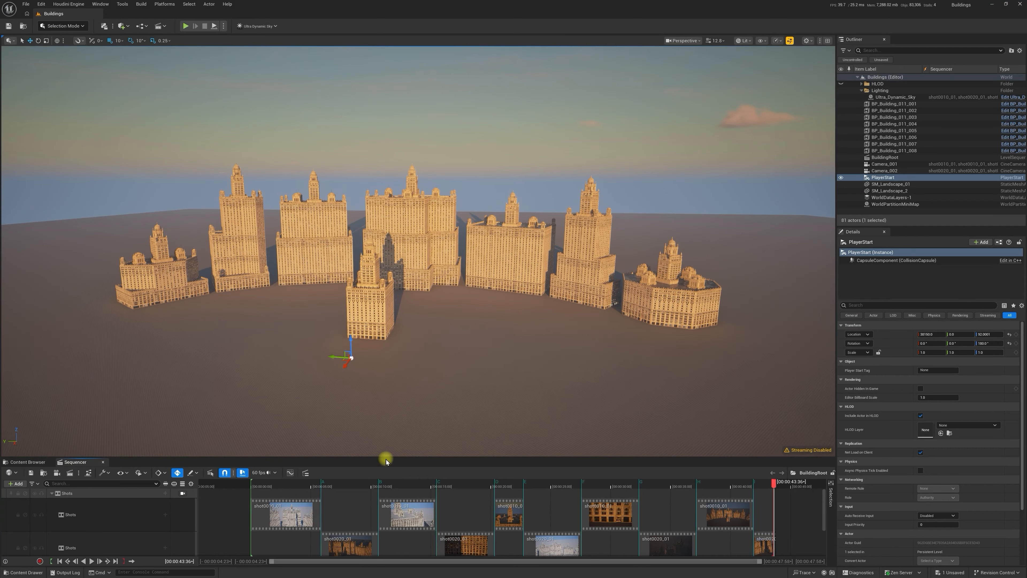
left_click_drag(384, 425, 383, 380)
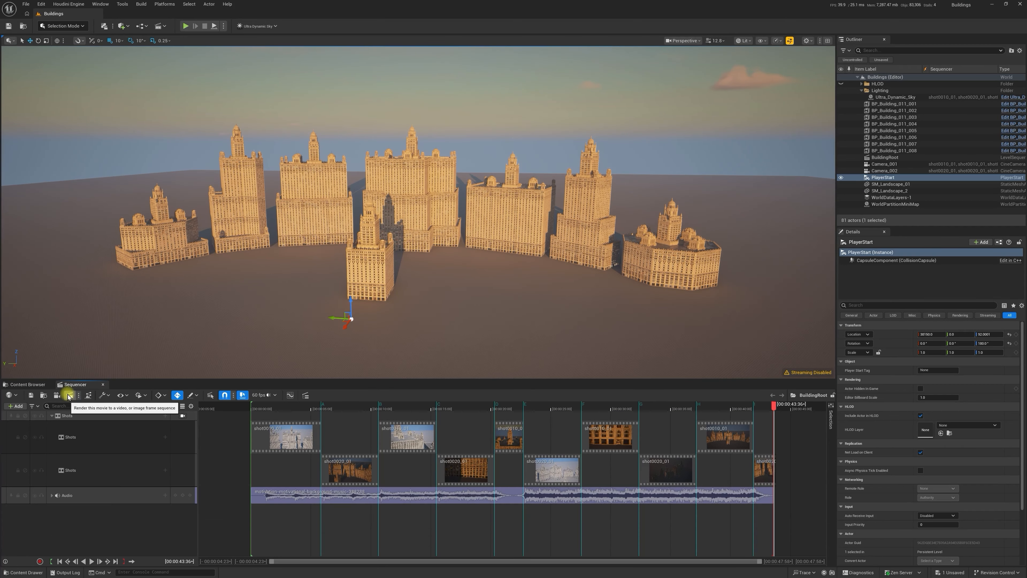
Search the plugins for "render", check whether the Movie Render Queue plugins are enabled, and close the plugin list.
left_click(40, 5)
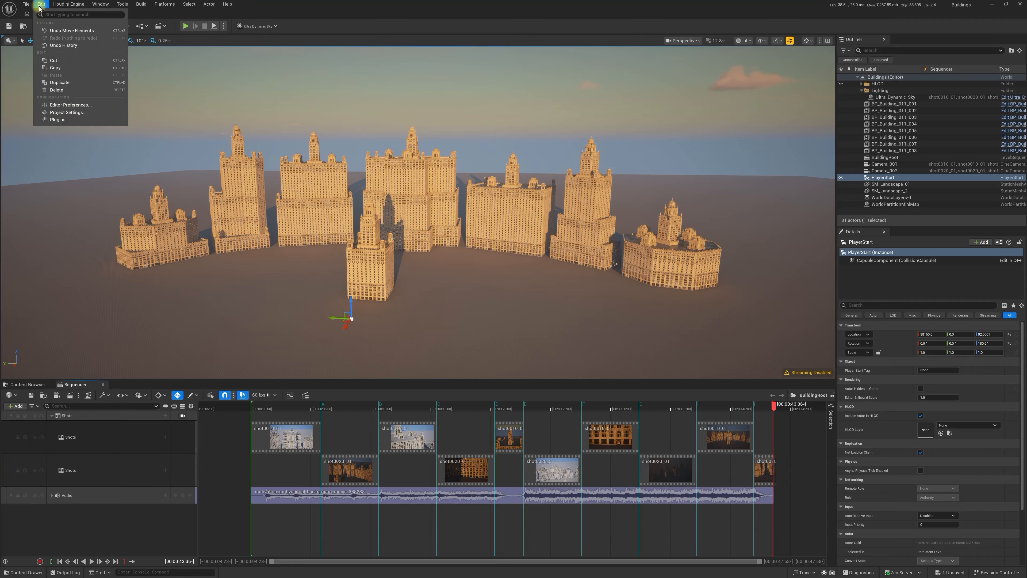
left_click(59, 119)
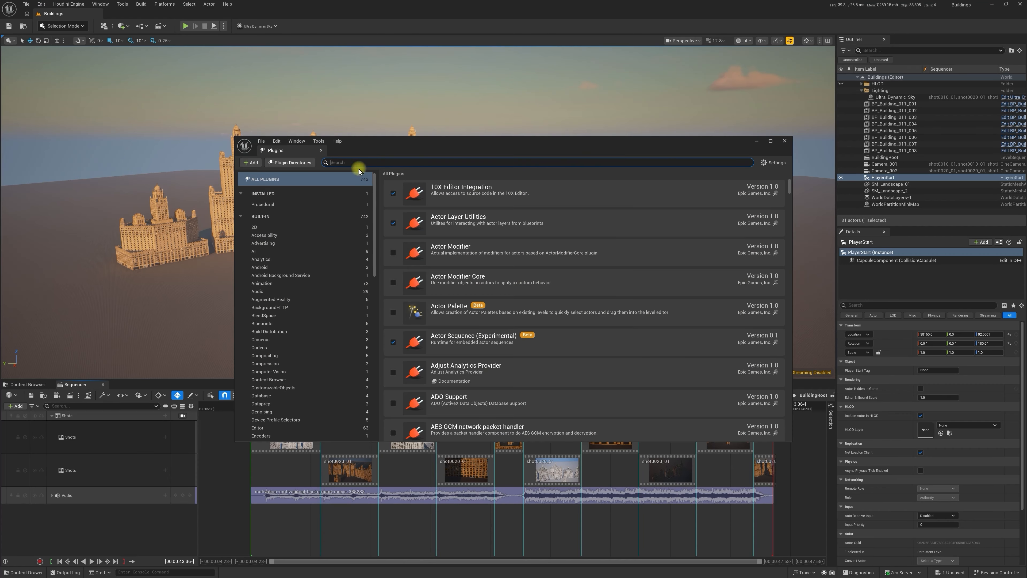
type("re")
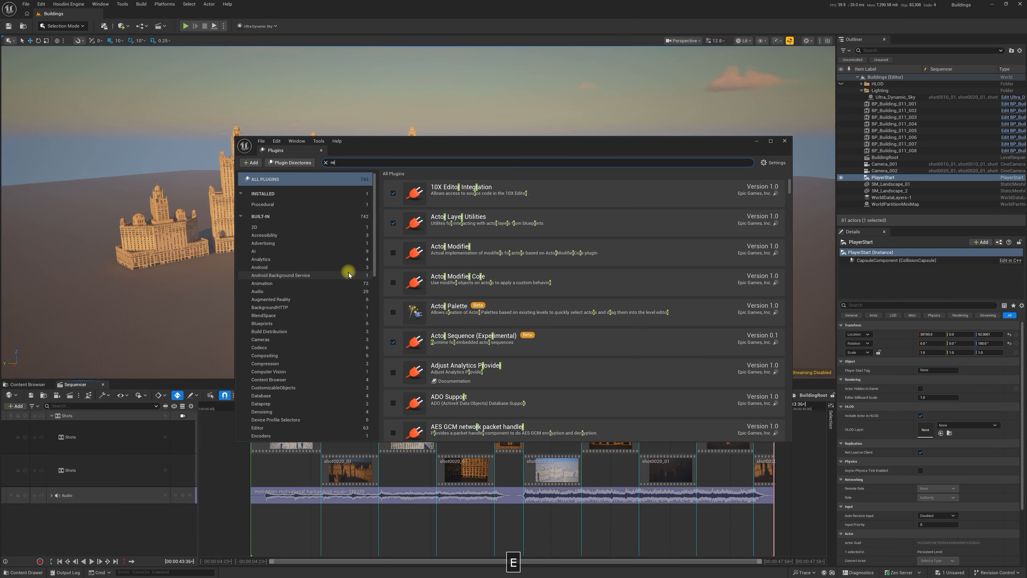
type("nder")
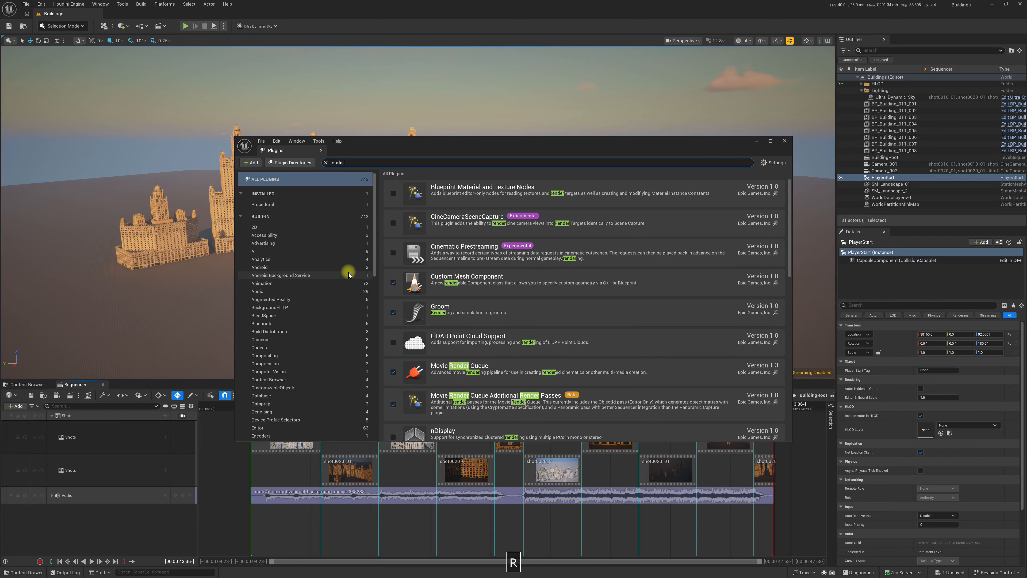
scroll(574, 268, "down", 2)
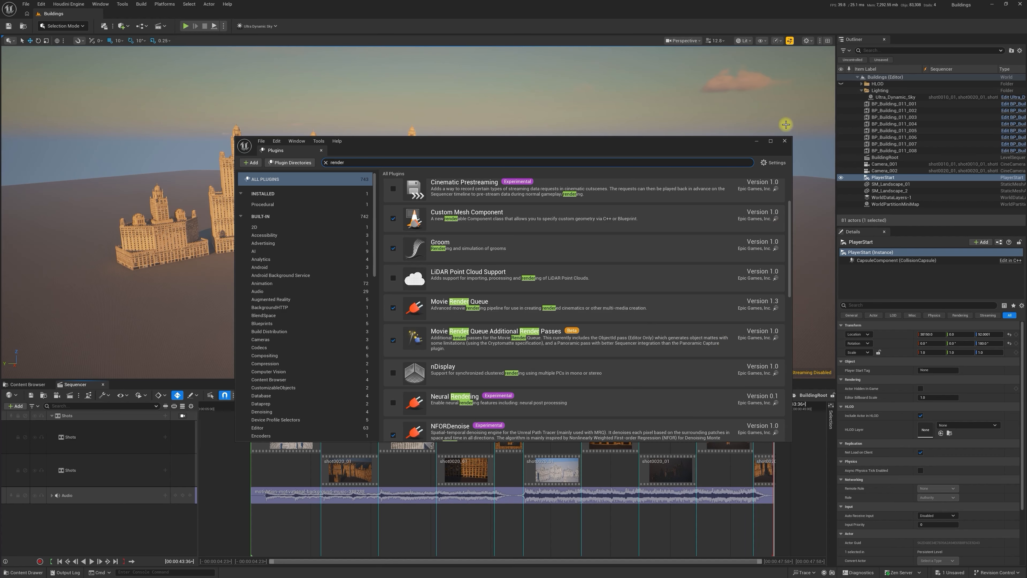
left_click(784, 141)
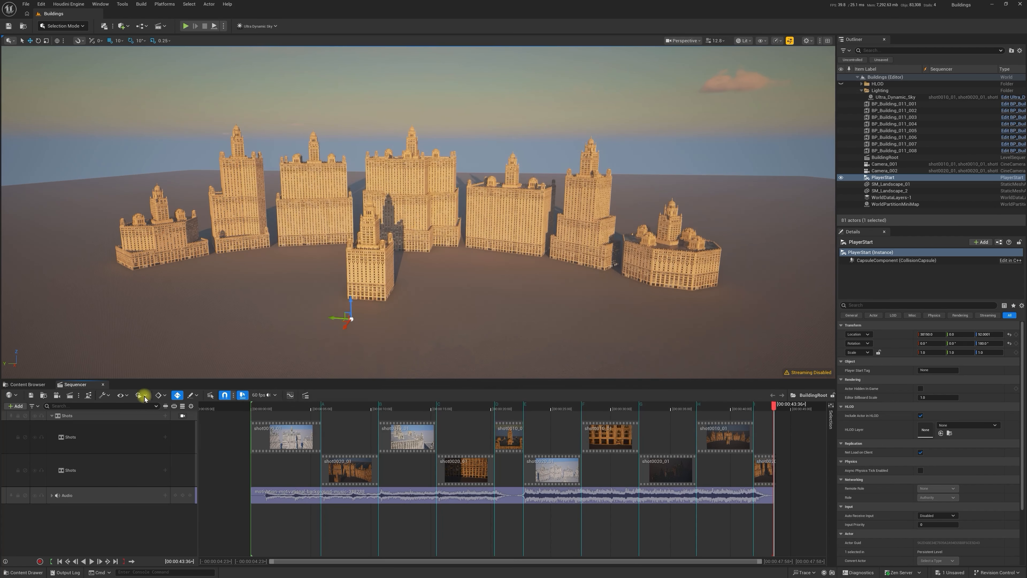
Send the BuildingRoot sequence to the Movie Render Queue, then reposition and enlarge the queue window.
left_click(79, 396)
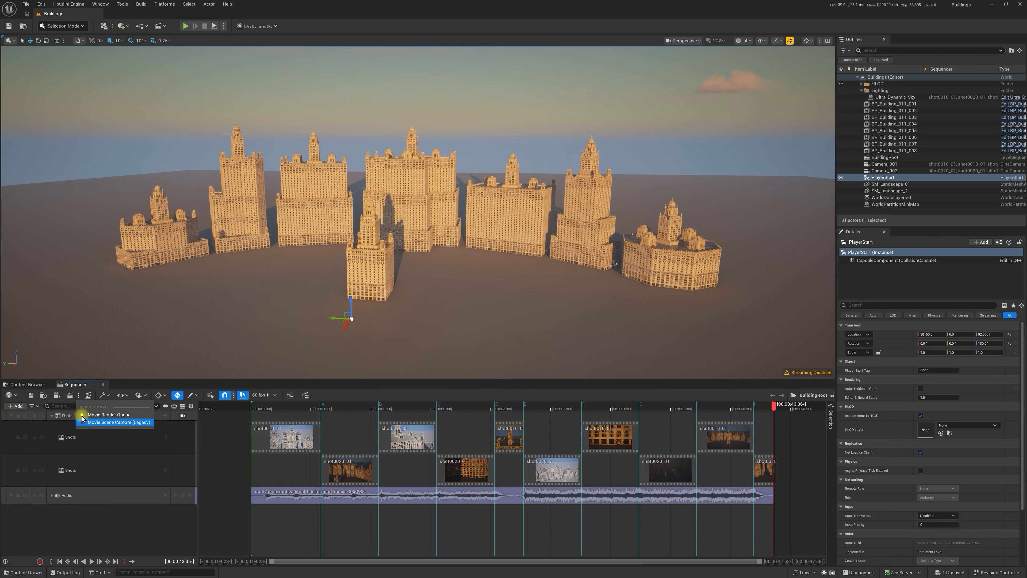
left_click(109, 415)
left_click(70, 395)
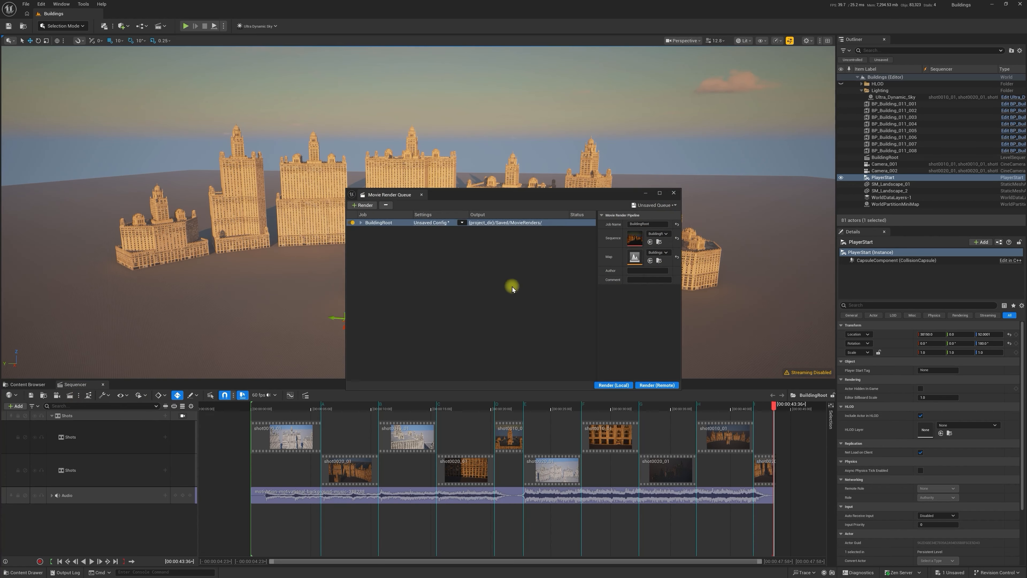
left_click_drag(487, 193, 360, 86)
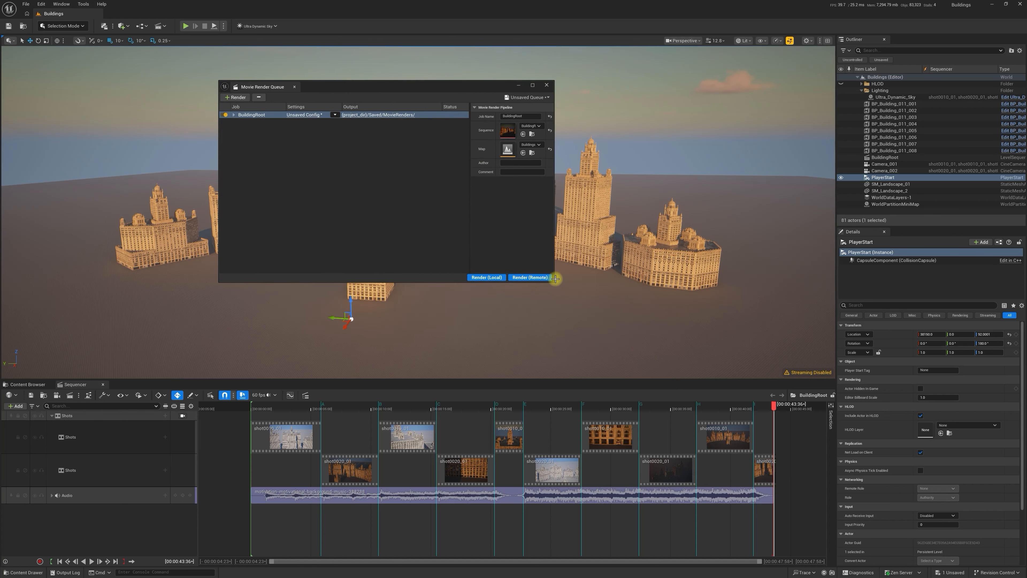
left_click_drag(553, 280, 803, 502)
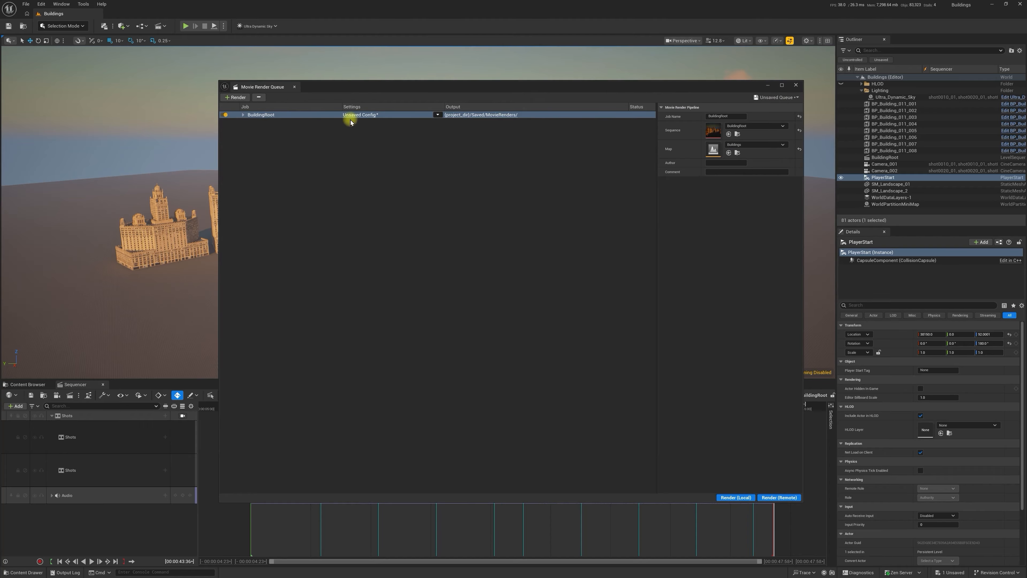
Open the BuildingRoot job's configuration, enlarge its window, and import the Ultra_Render preset over the unsaved settings.
left_click(357, 115)
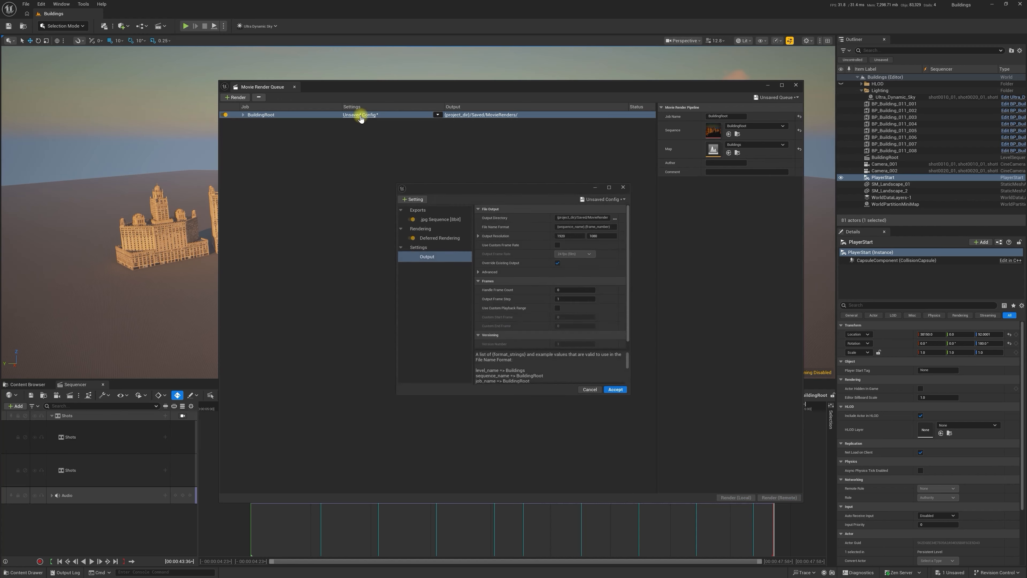
left_click_drag(476, 187, 333, 140)
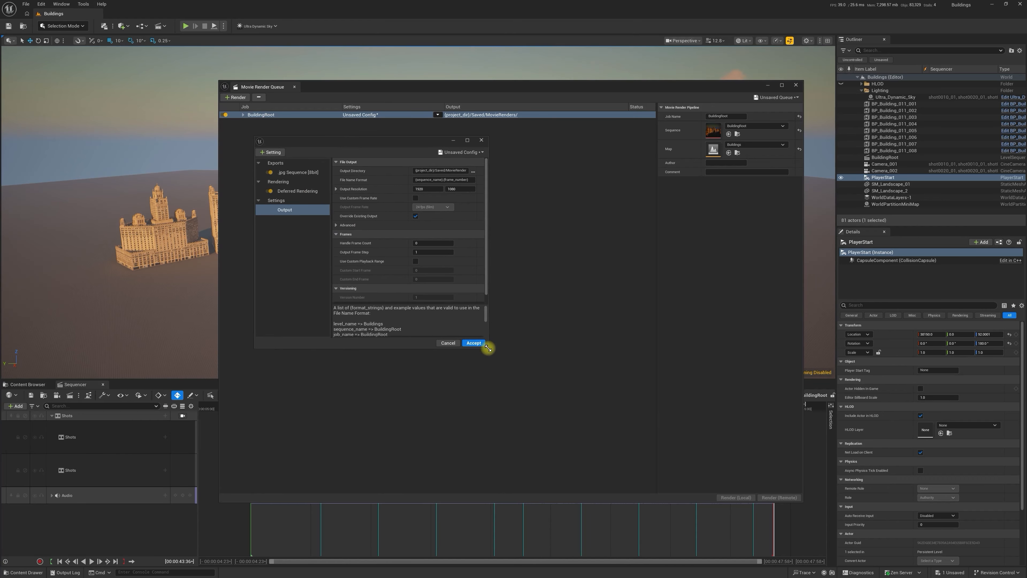
left_click_drag(488, 348, 728, 459)
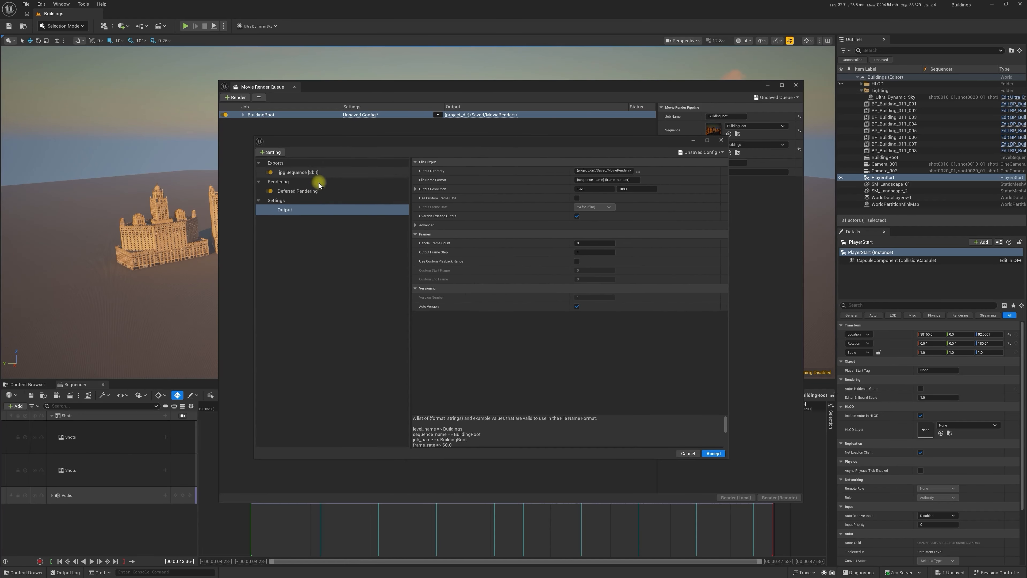
left_click(722, 152)
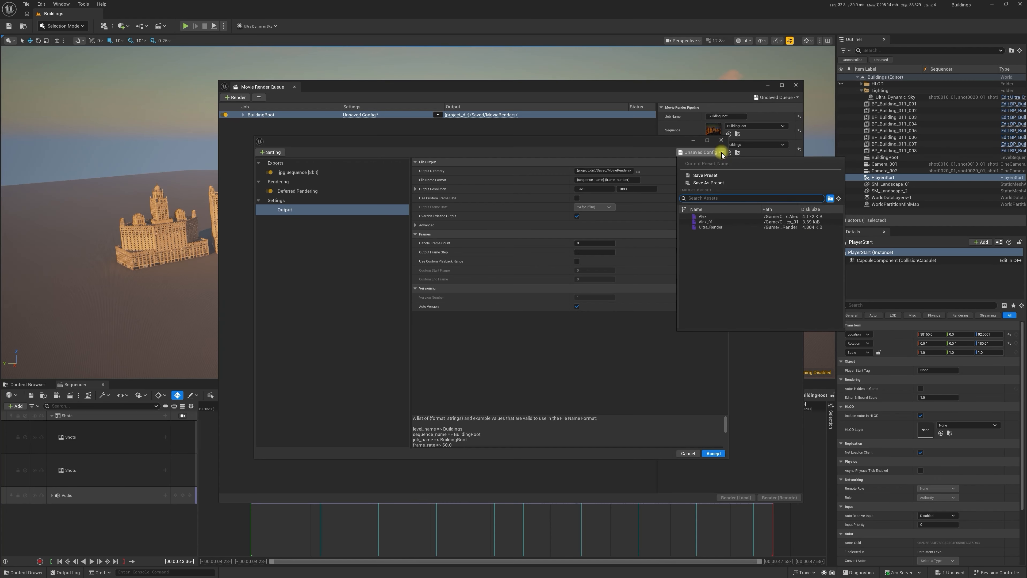
left_click(724, 228)
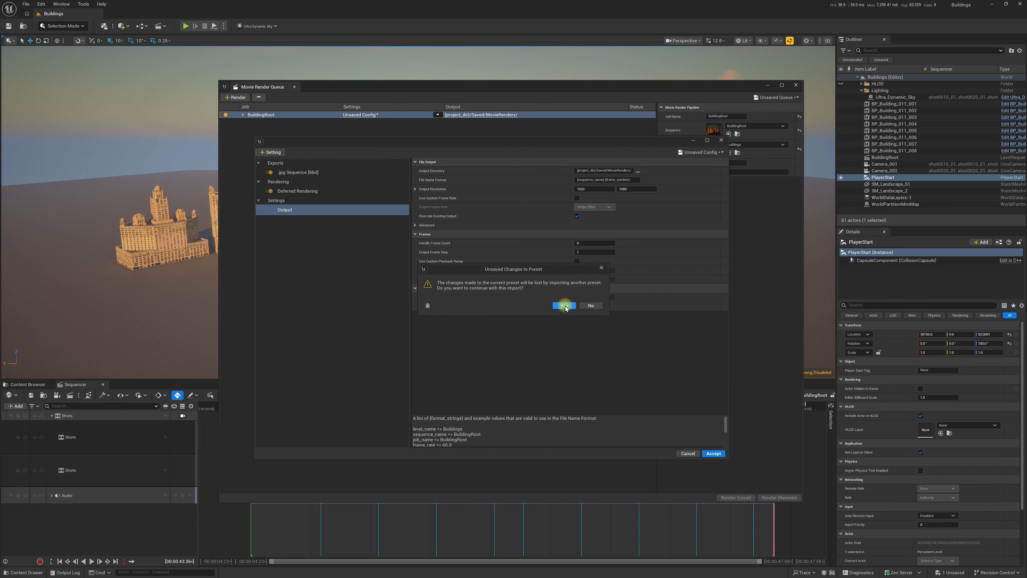
left_click(564, 306)
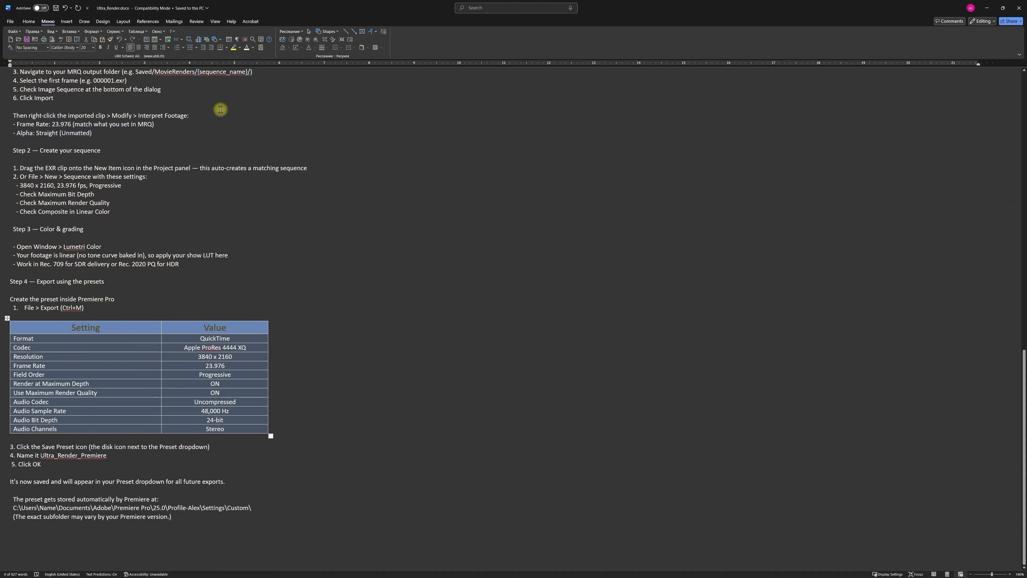
Return to the beginning of the Unreal Engine 5.7.2 section of Ultra_Render.docx in Word, and minimize the document.
scroll(220, 108, "up", 6)
scroll(151, 170, "up", 12)
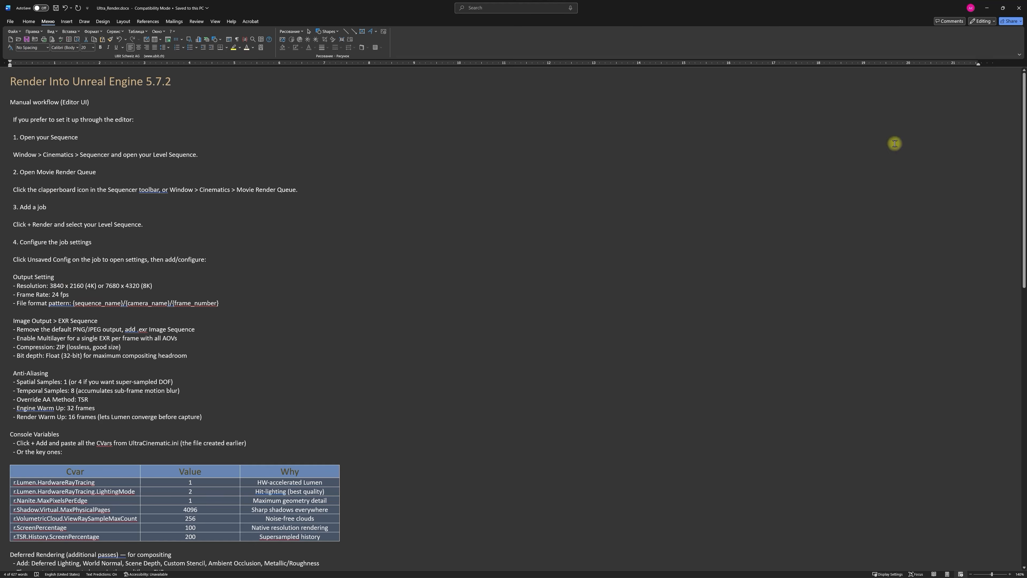
left_click(986, 8)
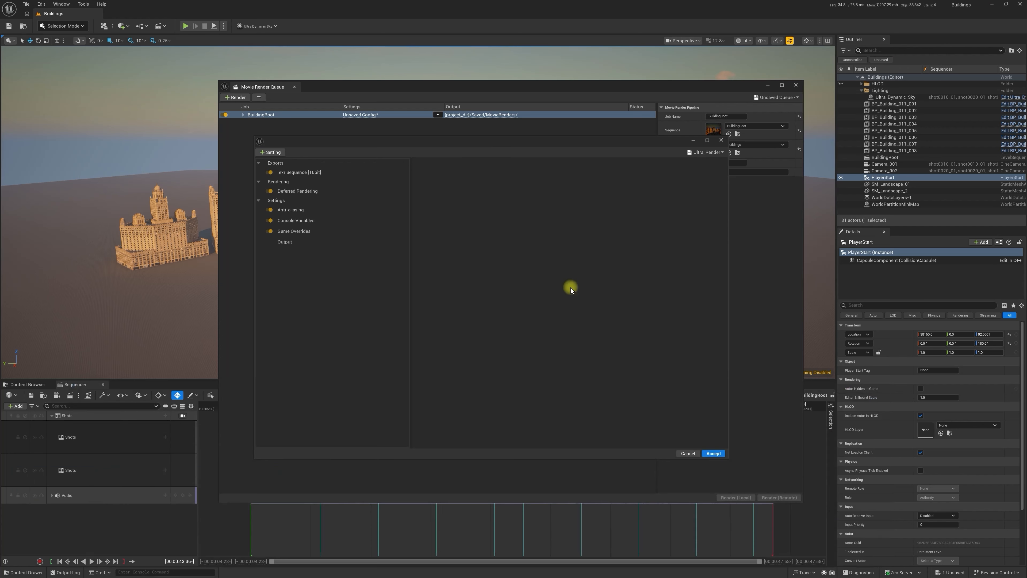
Check which settings can be added to the configuration, and choose ZIP (16 scanlines) compression for the EXR sequence.
left_click(273, 154)
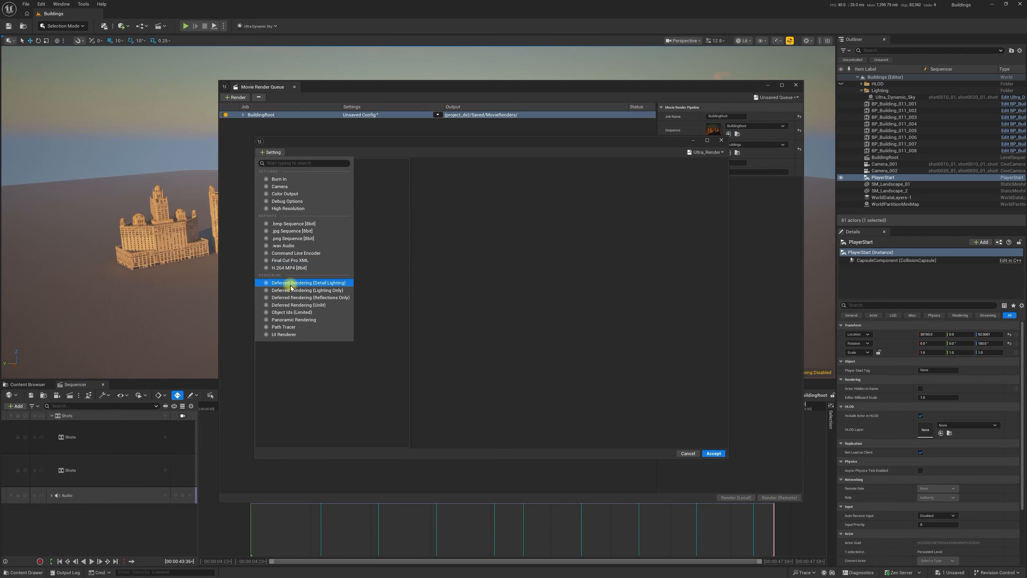
left_click(377, 209)
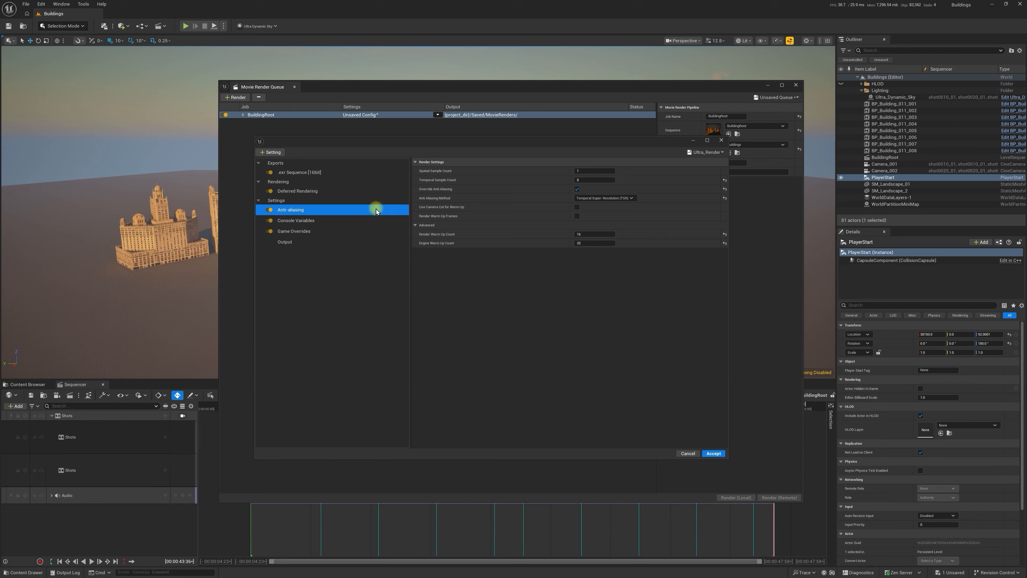
left_click(293, 172)
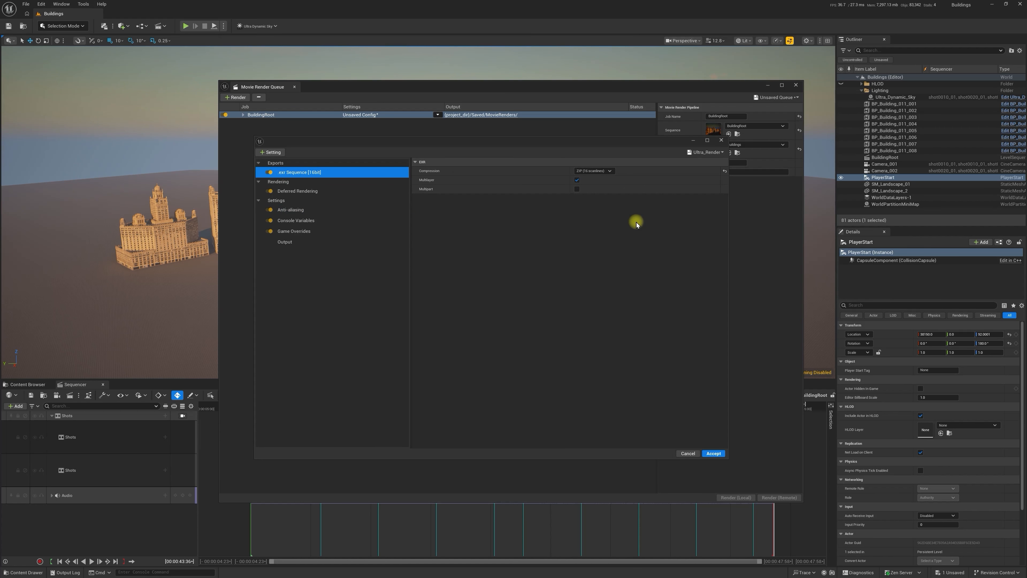
left_click(605, 173)
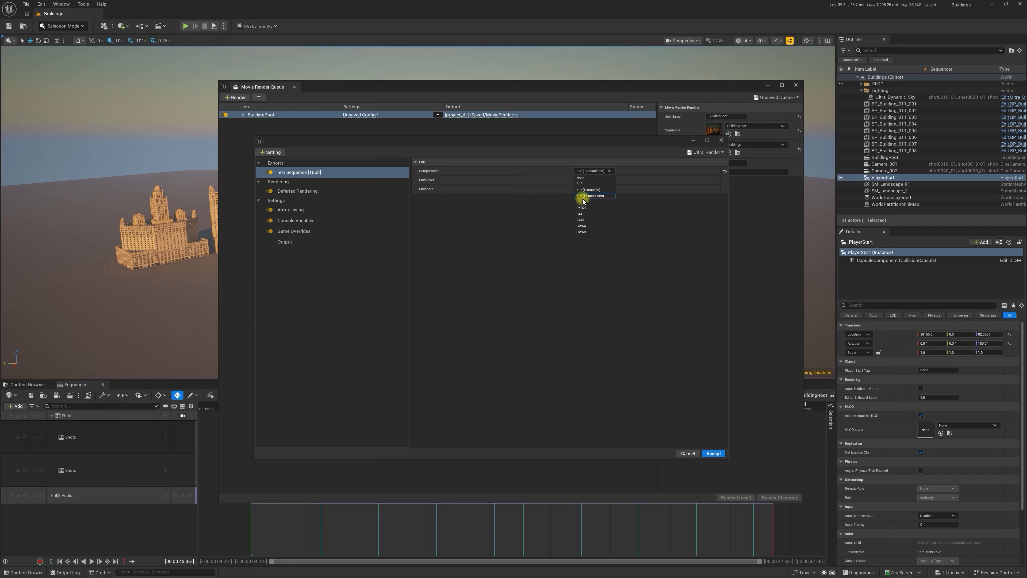
left_click(597, 195)
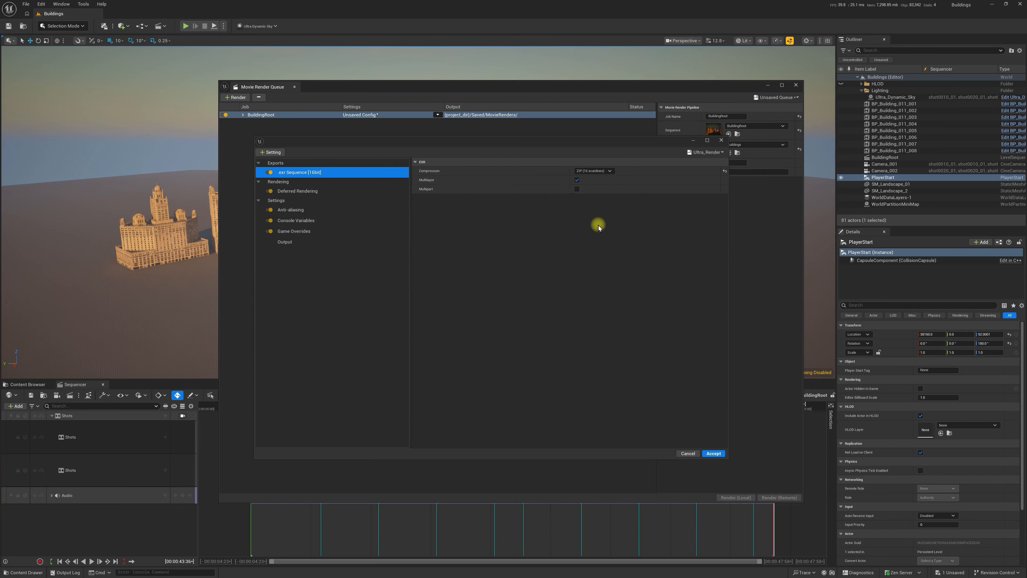
Review the anti-aliasing sample and warm-up counts, and choose Temporal Super-Resolution (TSR) as the anti-aliasing method.
left_click(290, 210)
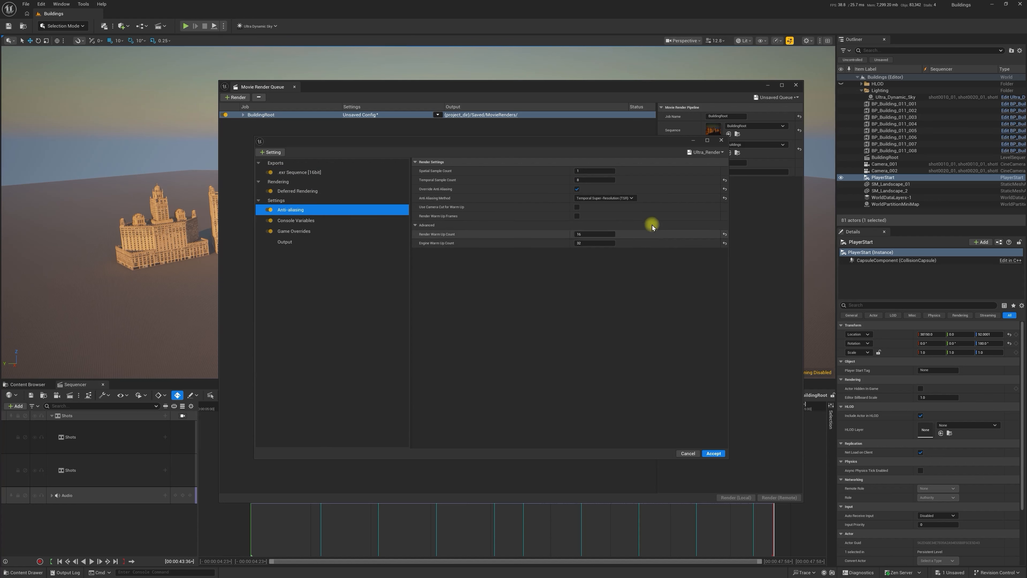
left_click(579, 171)
key("Tab")
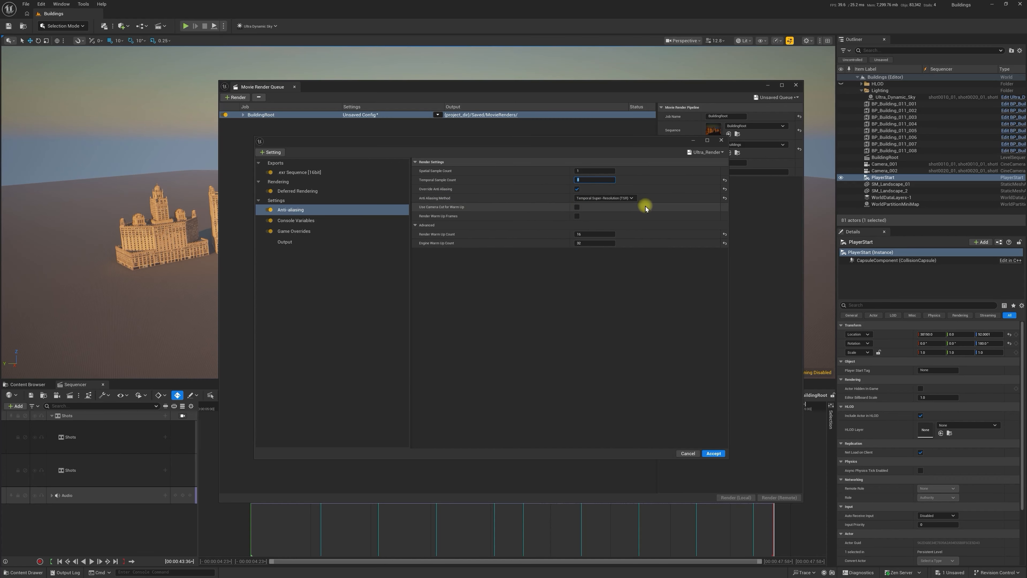
left_click(627, 198)
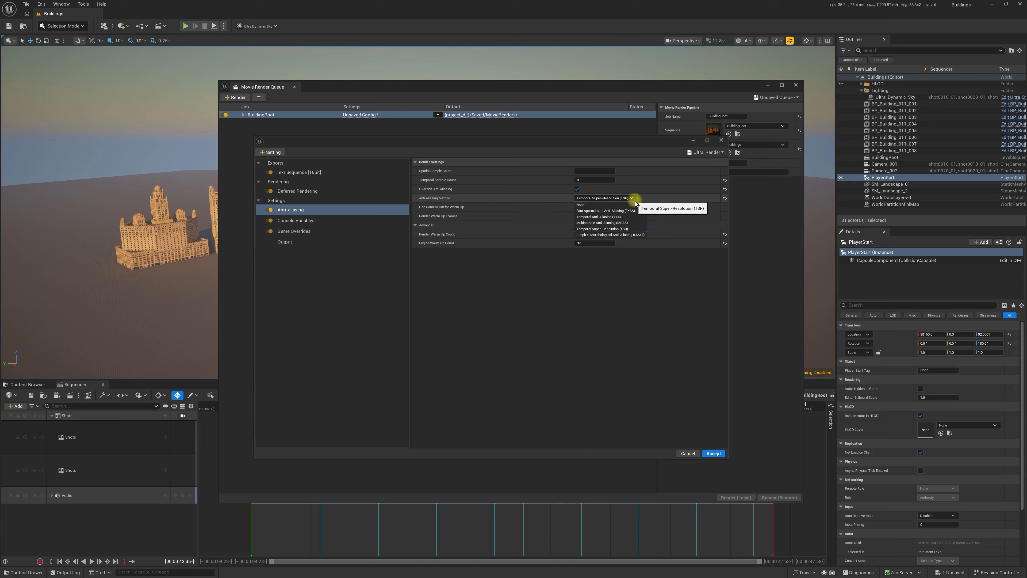
left_click(625, 229)
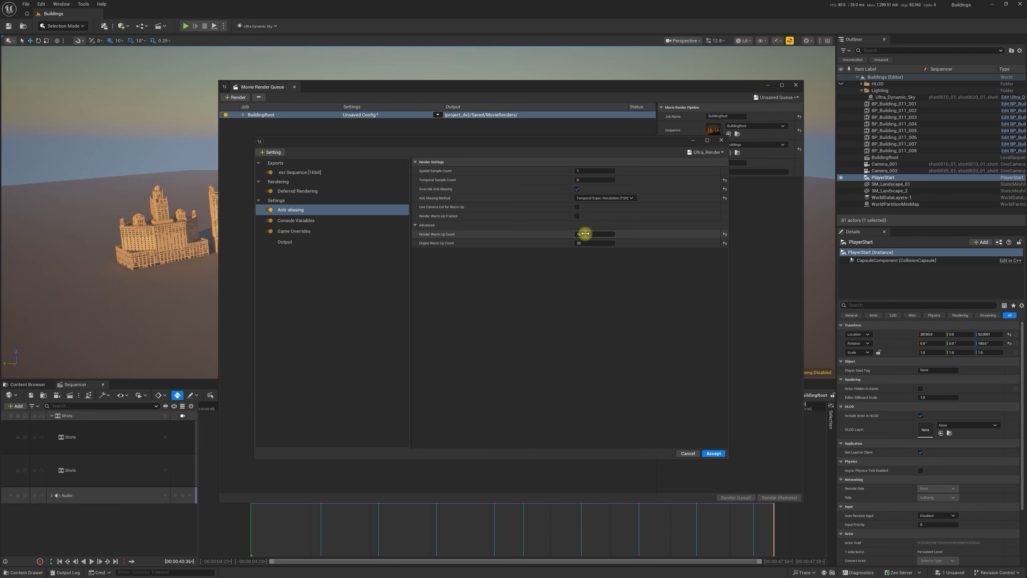
left_click(595, 244)
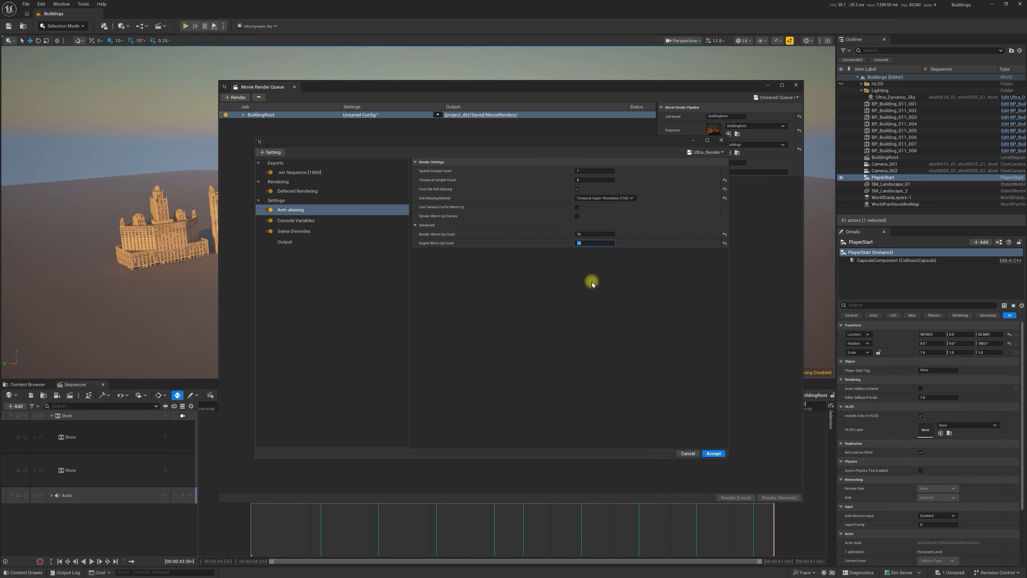
Compare the preset's console variables with the Cvar table in Ultra_Render.docx in Word, and return to Unreal to inspect the first variable's name.
left_click(298, 220)
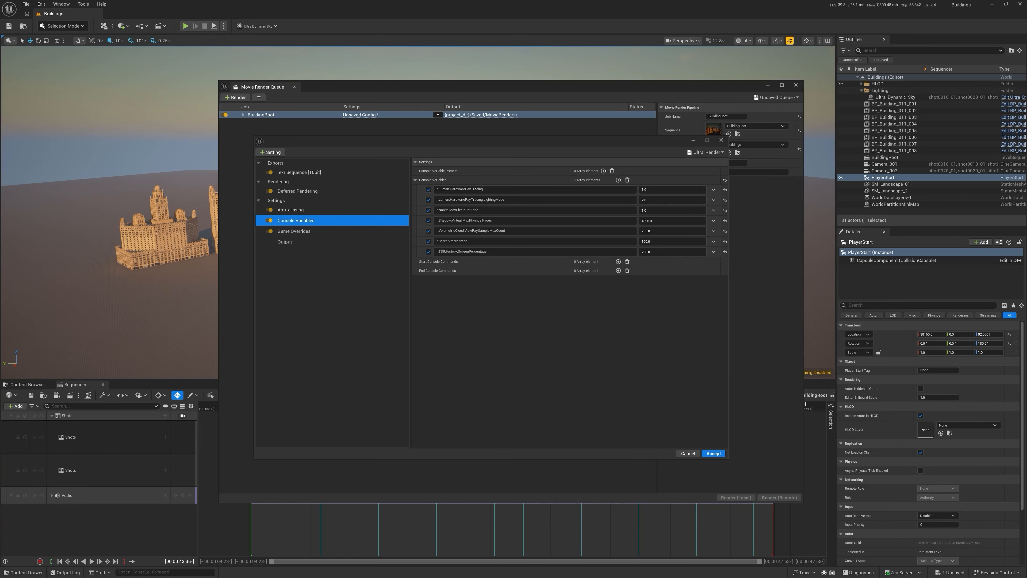
key("alt+Tab")
scroll(271, 466, "down", 4)
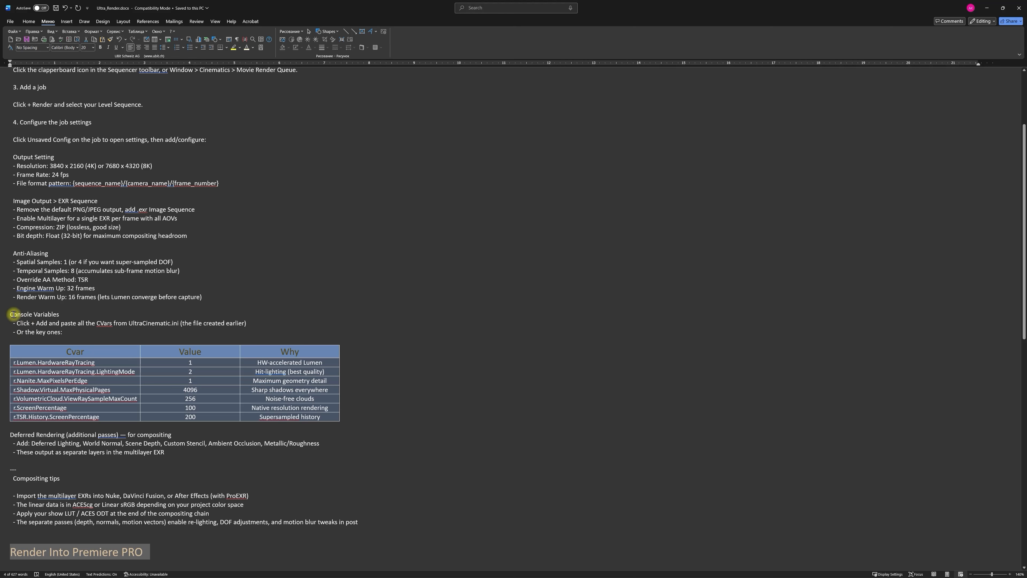
left_click_drag(12, 315, 241, 454)
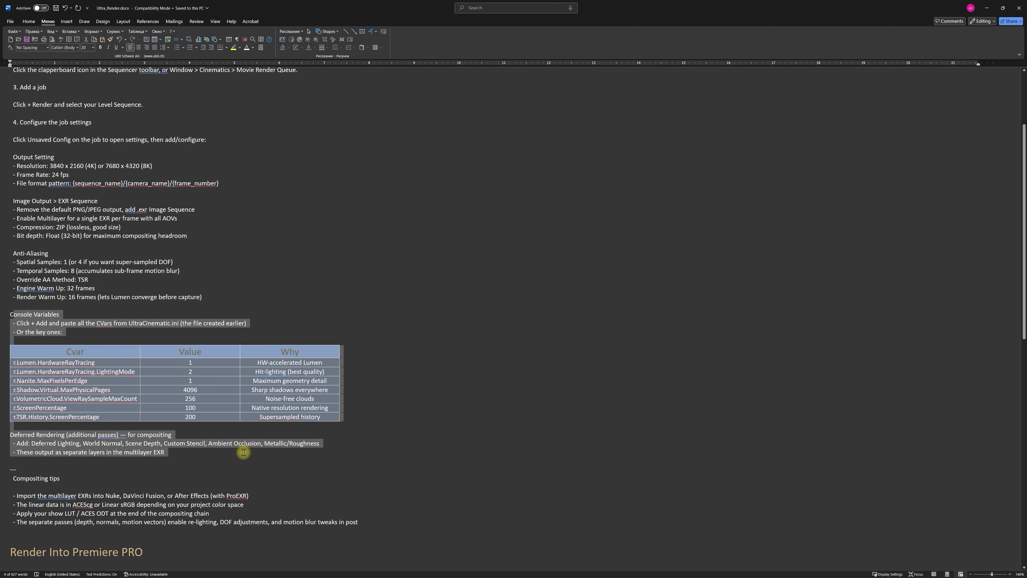
left_click(269, 368)
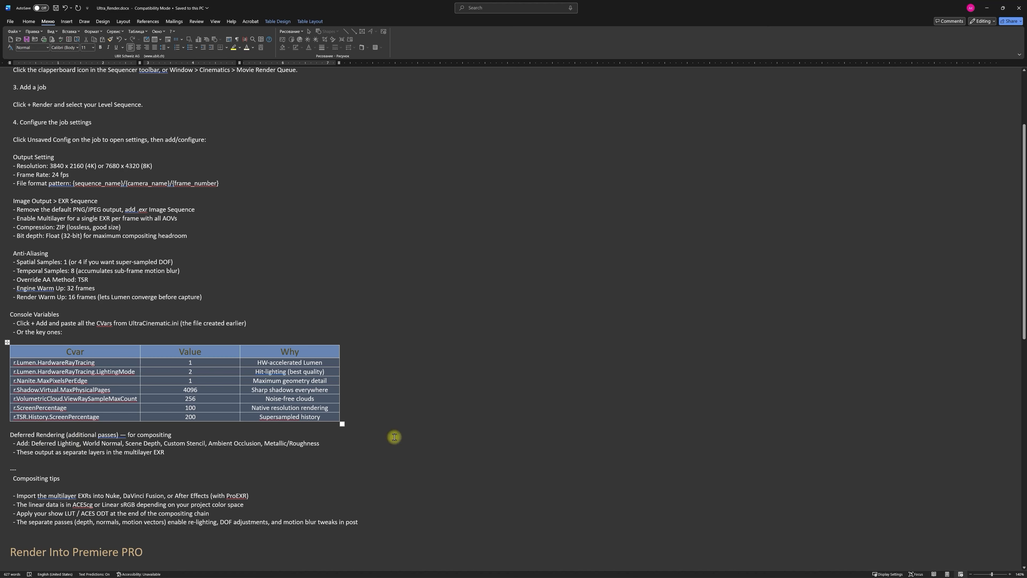
left_click(987, 8)
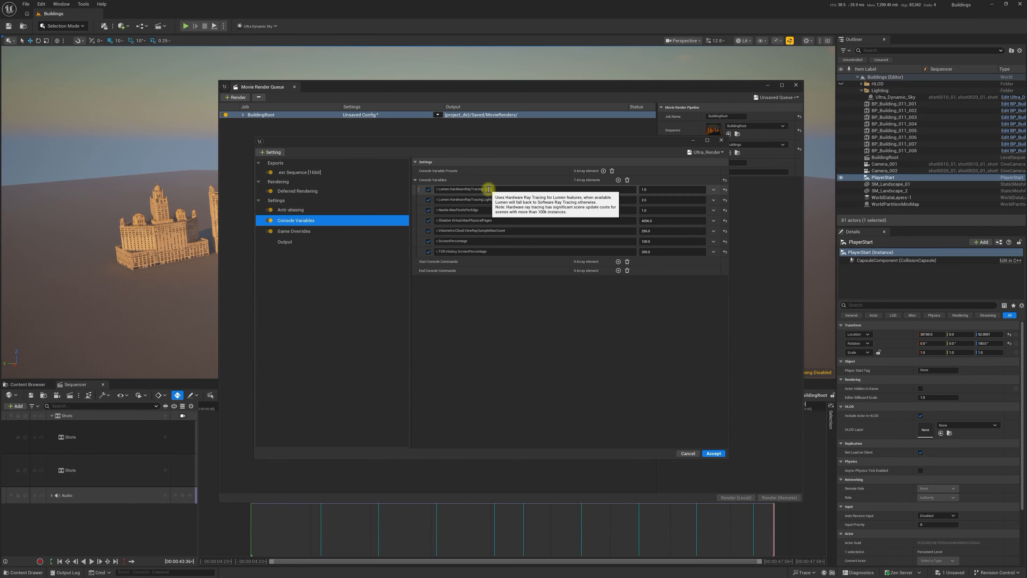
left_click_drag(488, 190, 414, 190)
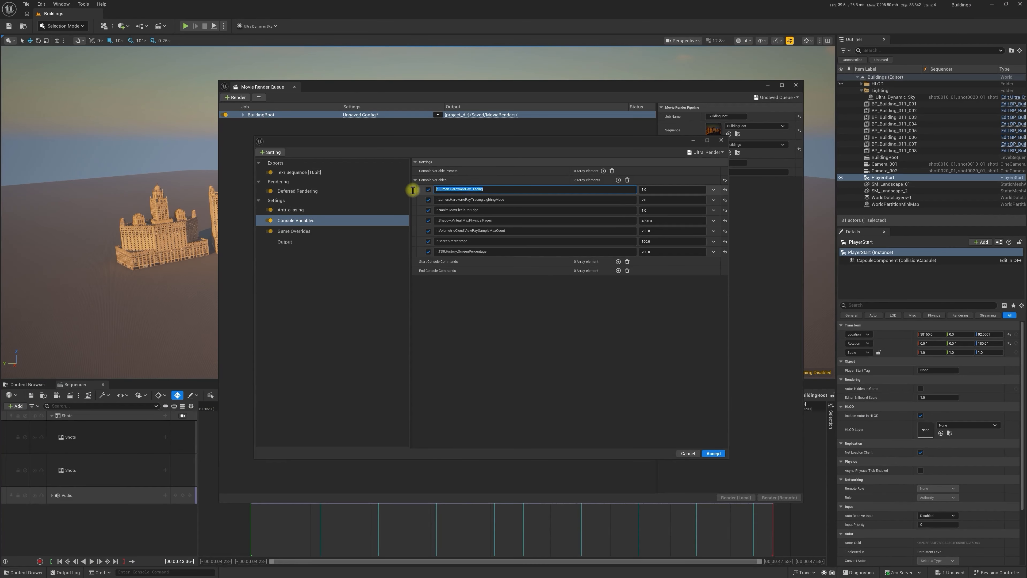
left_click(536, 352)
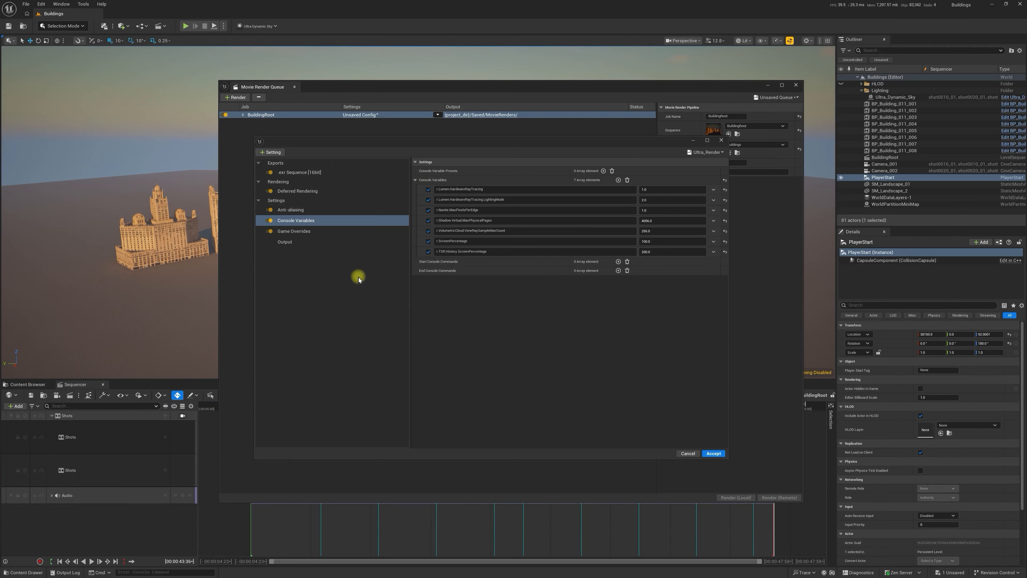
Examine the game override and output settings, view the UE5 output folder, and cancel the directory choice.
left_click(301, 233)
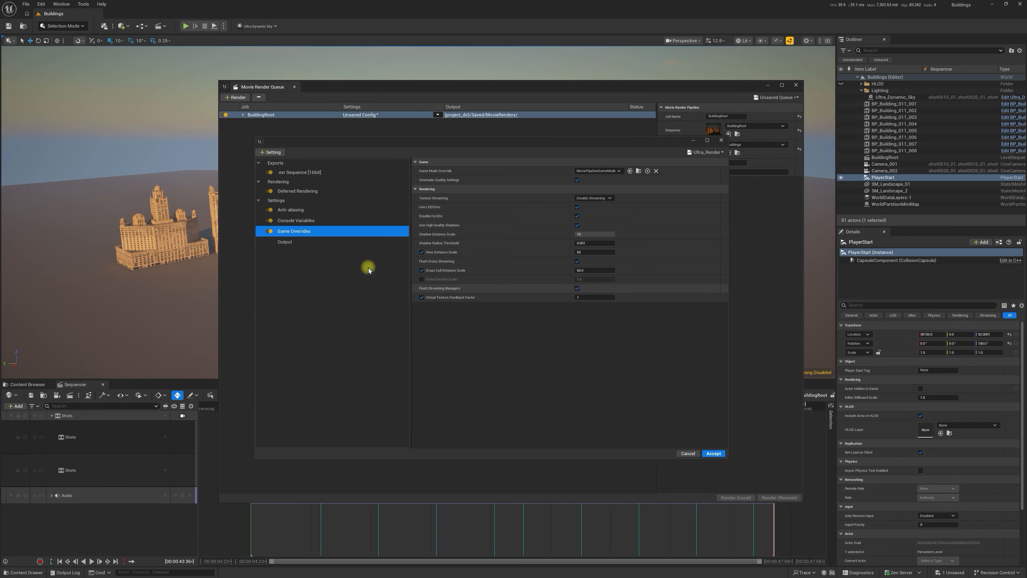
left_click(294, 243)
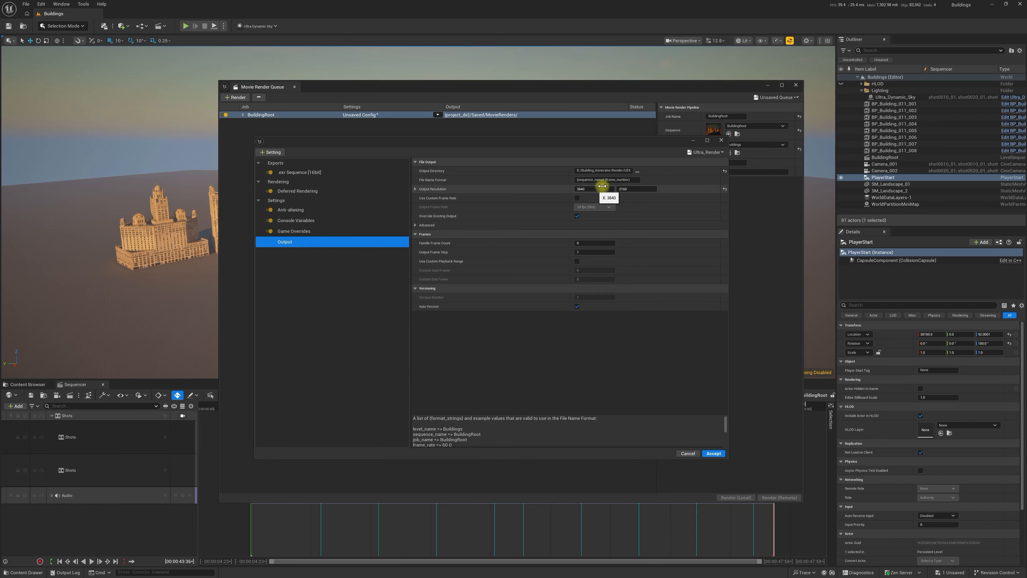
left_click(638, 172)
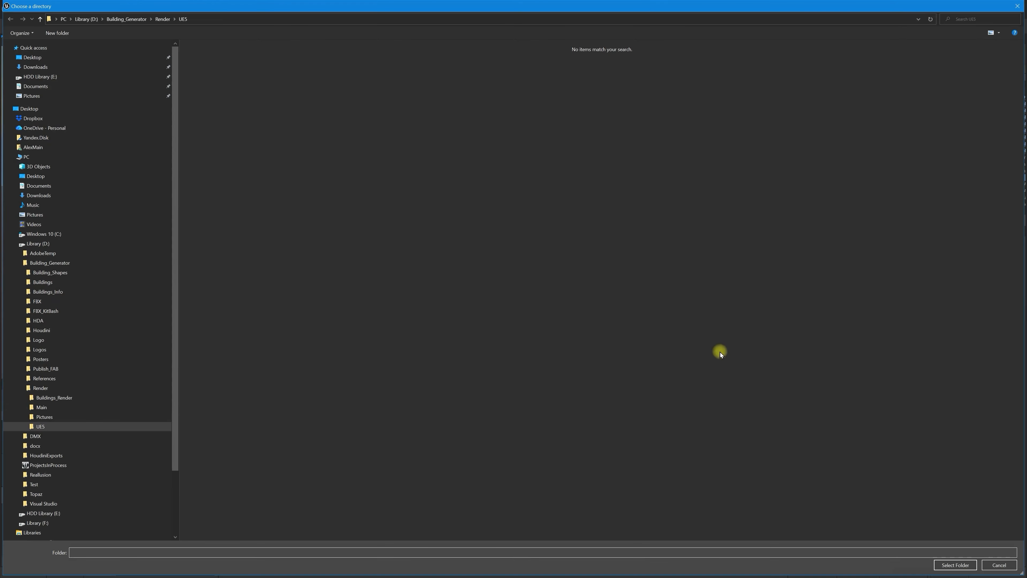
left_click(999, 565)
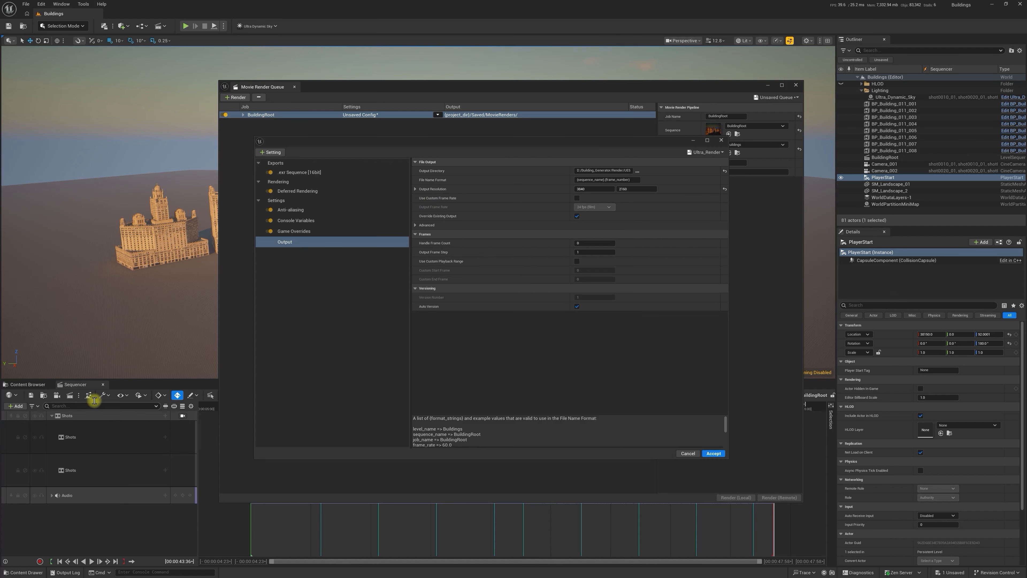
Check how to save the configuration as a preset over Ultra_Render in Content/Cinematics, cancel the save, and accept the render configuration.
left_click(85, 385)
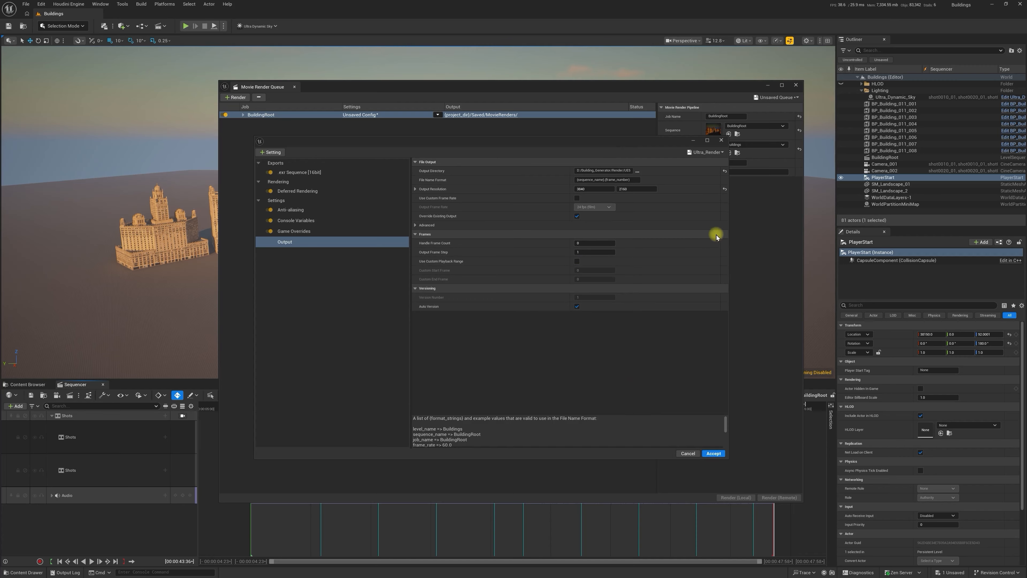
left_click(718, 152)
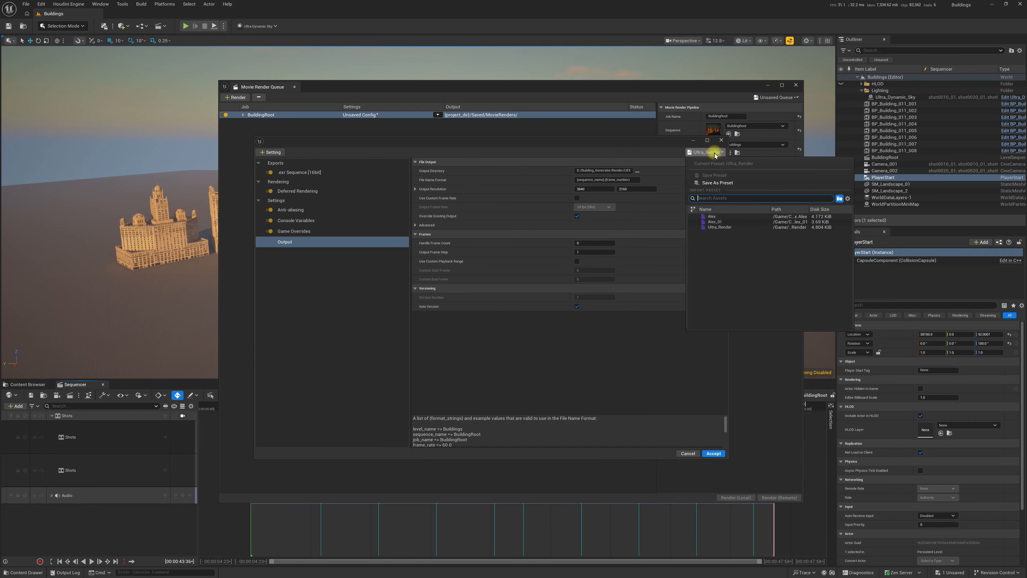
left_click(724, 182)
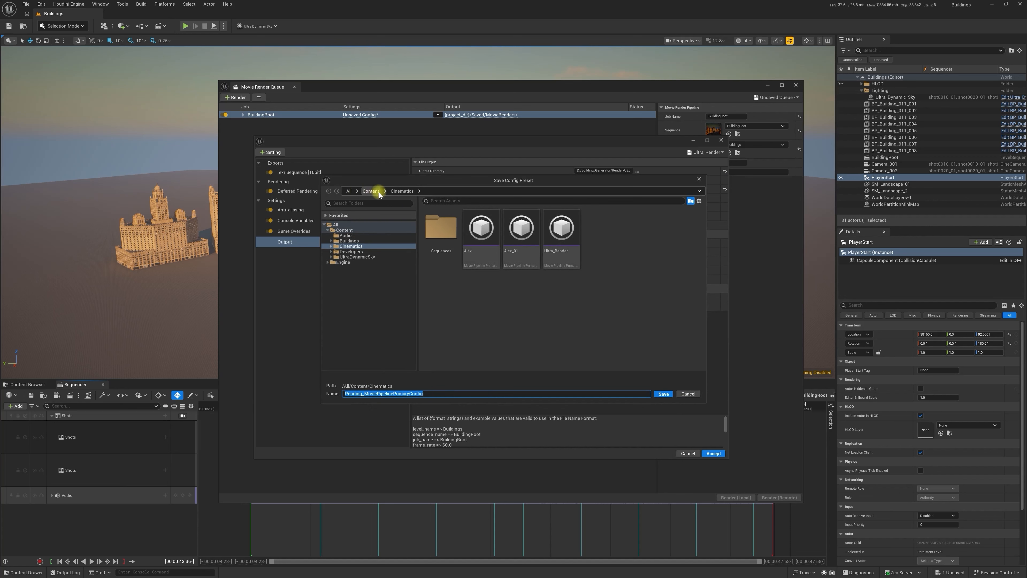
left_click(556, 262)
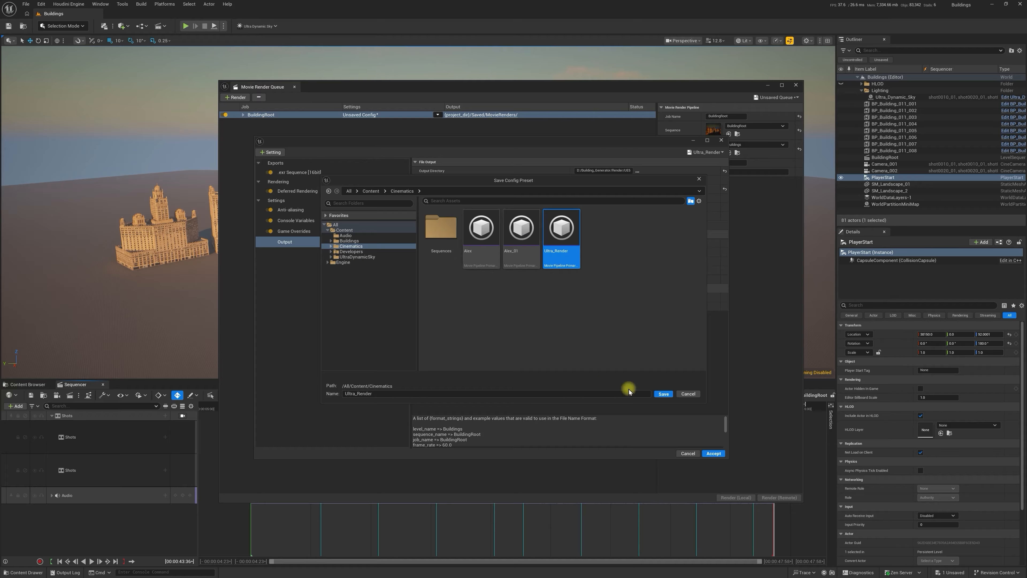
left_click(688, 394)
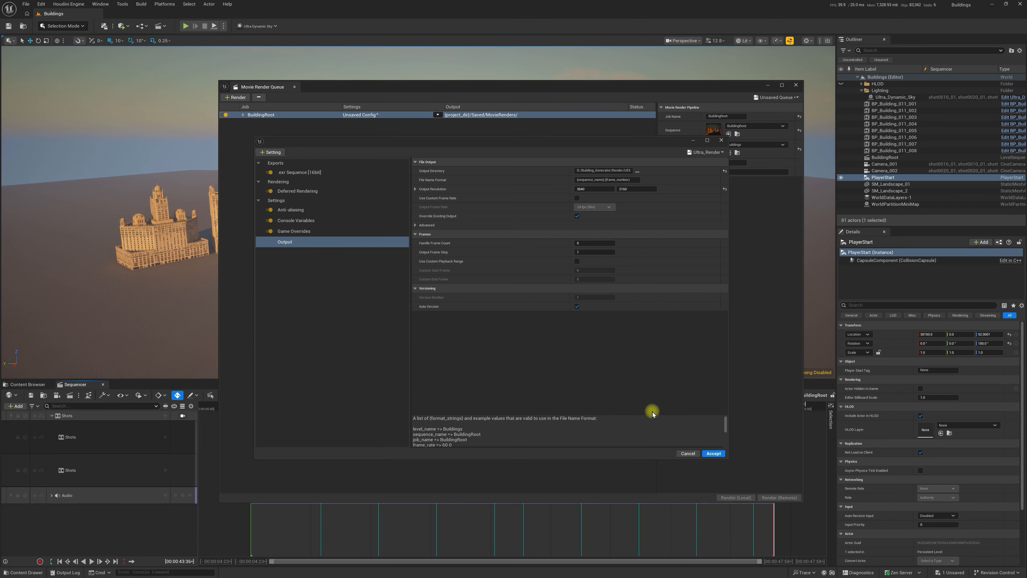
left_click(711, 453)
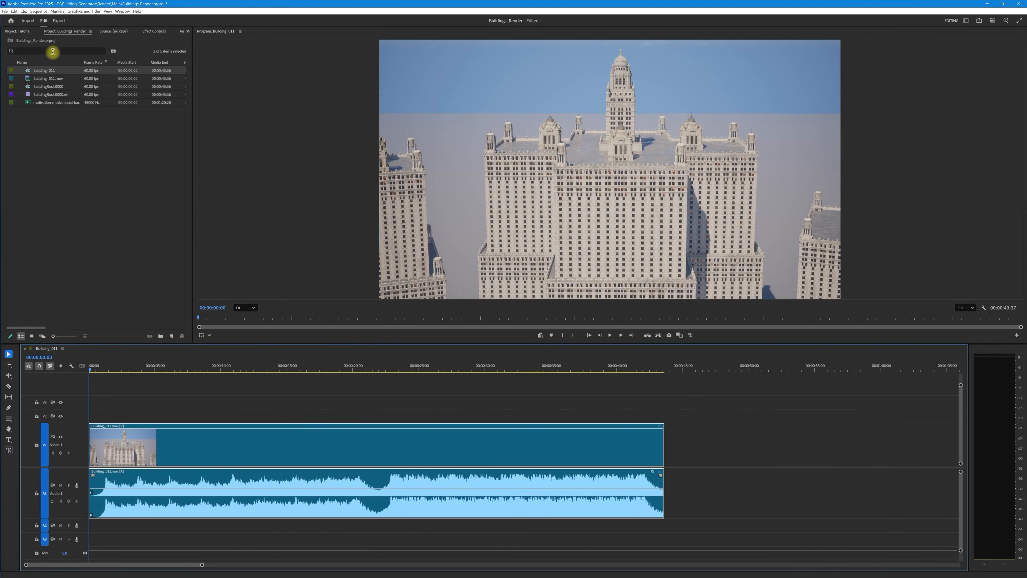
Switch to Premiere Pro, review the options for creating new items, show the Tutorial project, and close the open building sequence.
left_click(5, 12)
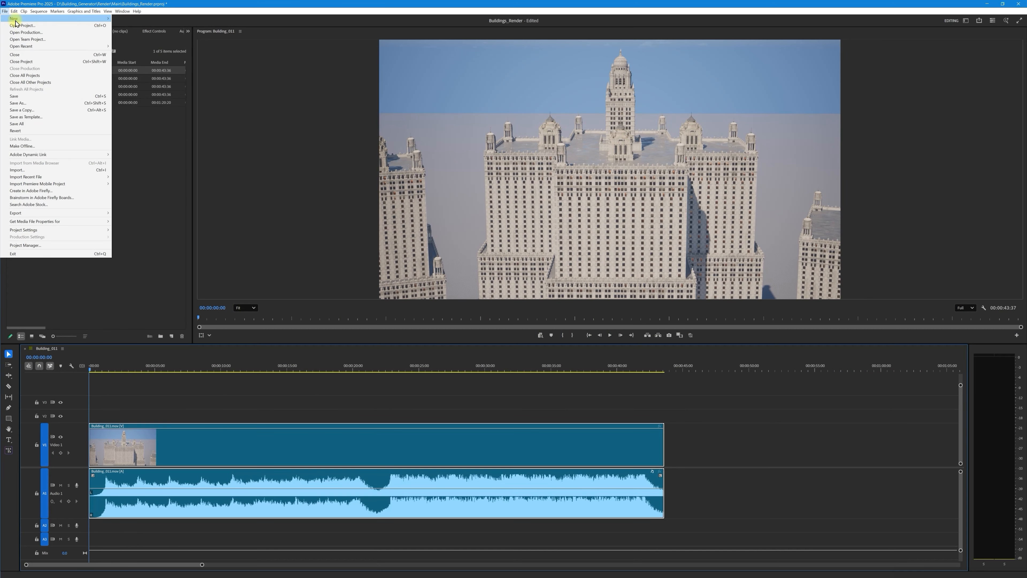
mouse_move(16, 18)
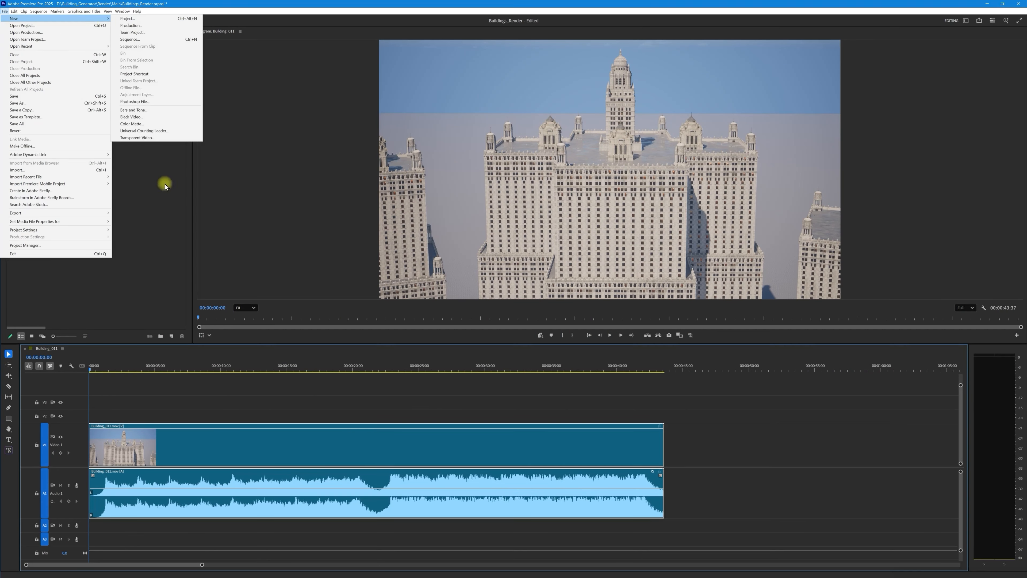
left_click(157, 194)
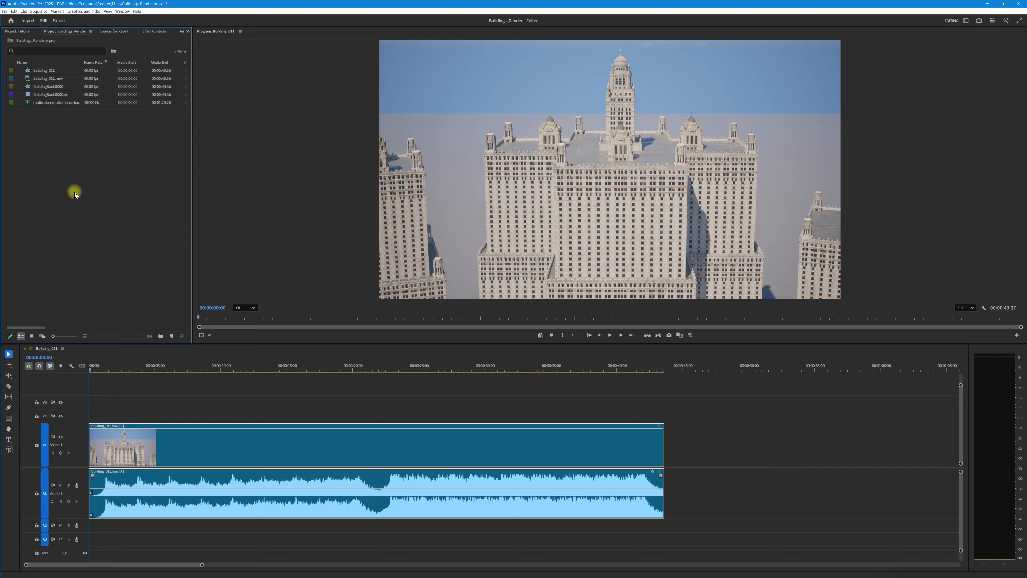
left_click(16, 32)
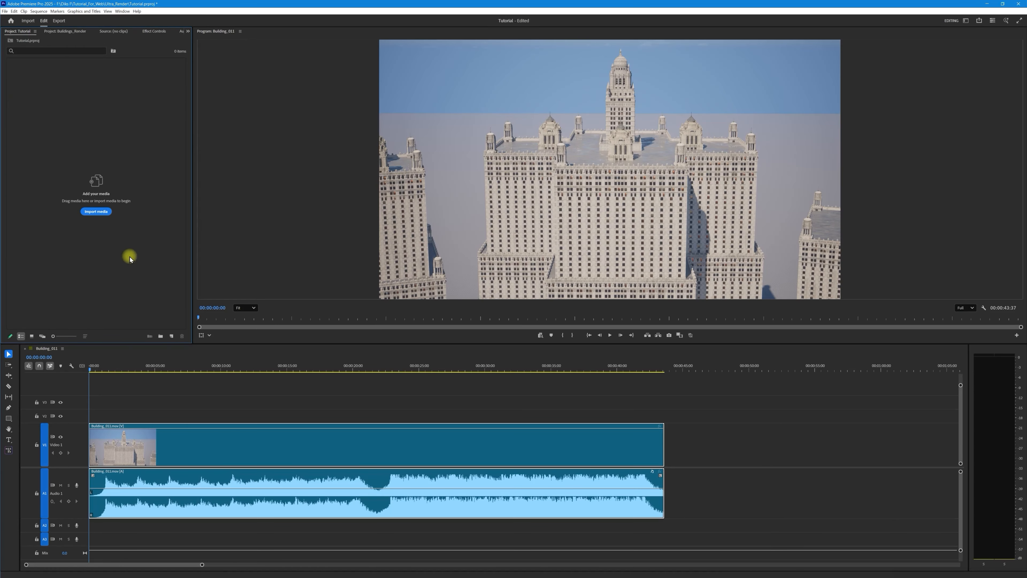
left_click(26, 349)
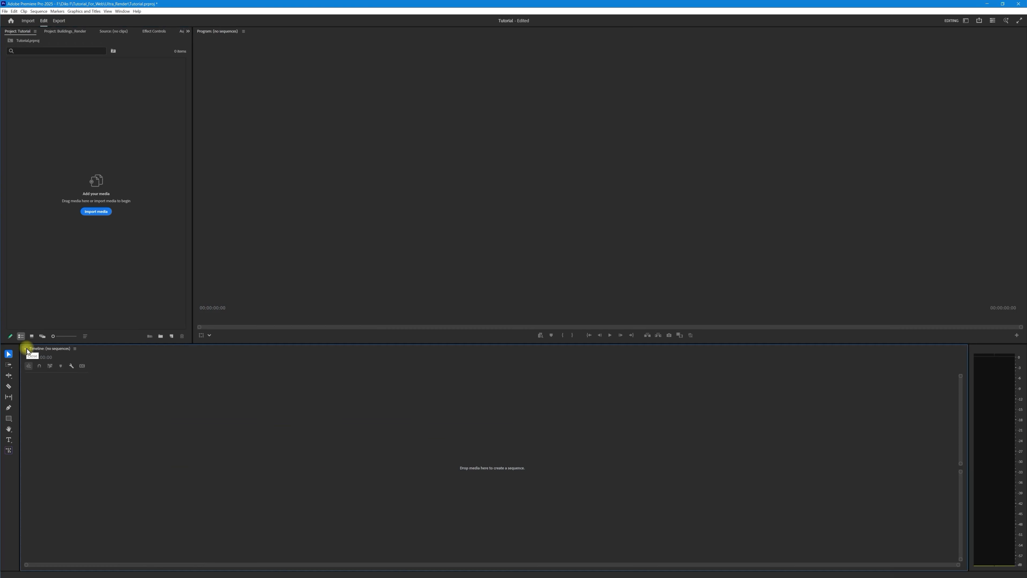
Import the rendered EXR frames from Building_Generator/Render/UE5 as an image sequence, starting at the first BuildingRoot frame, 0000.
left_click(94, 212)
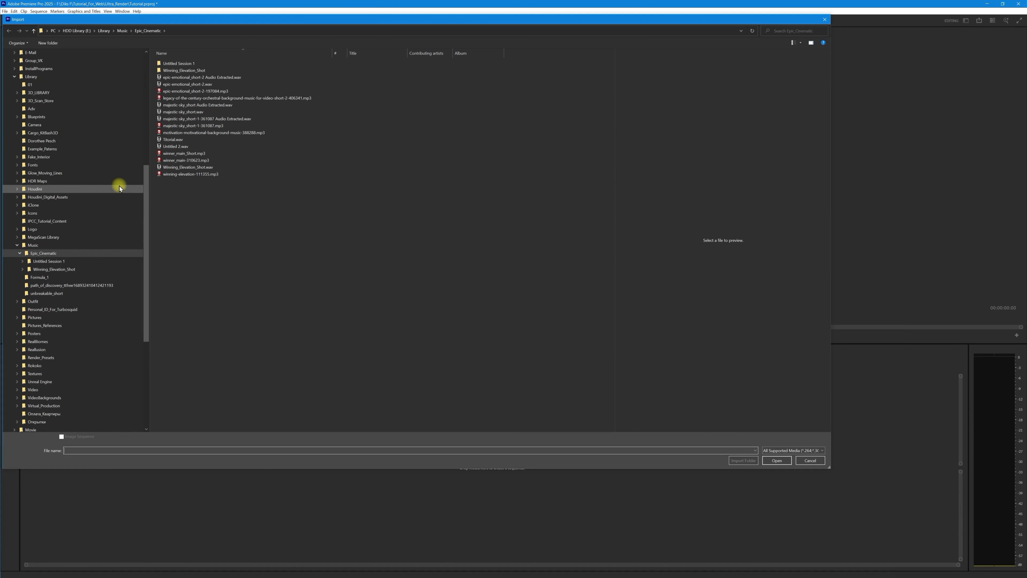
key("F10")
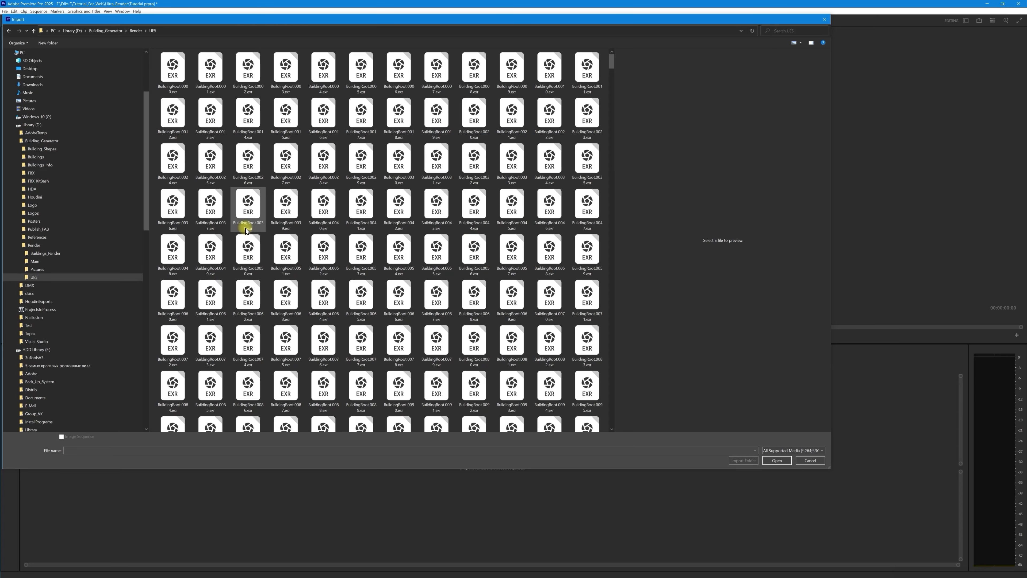
left_click(165, 70)
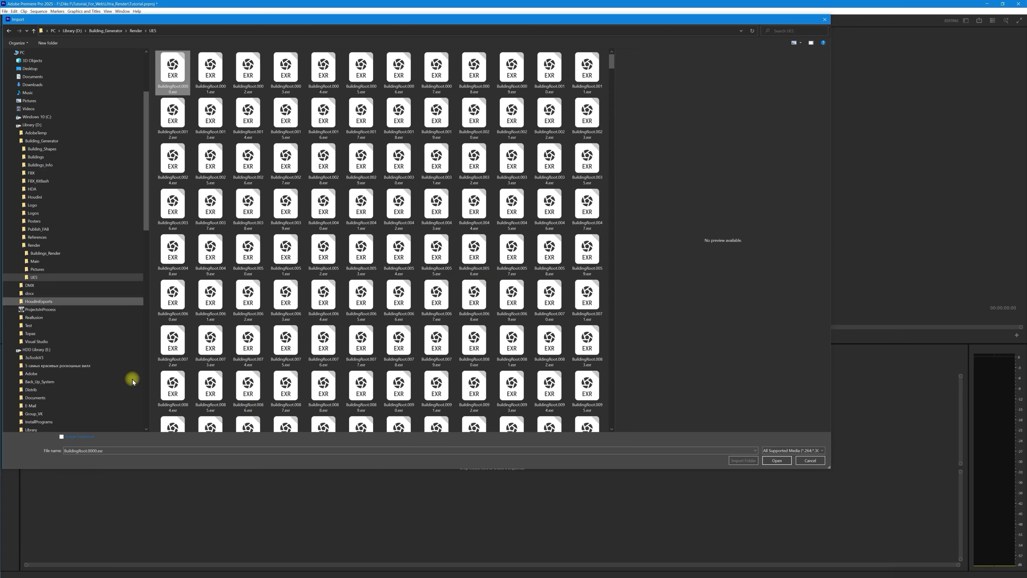
left_click(61, 437)
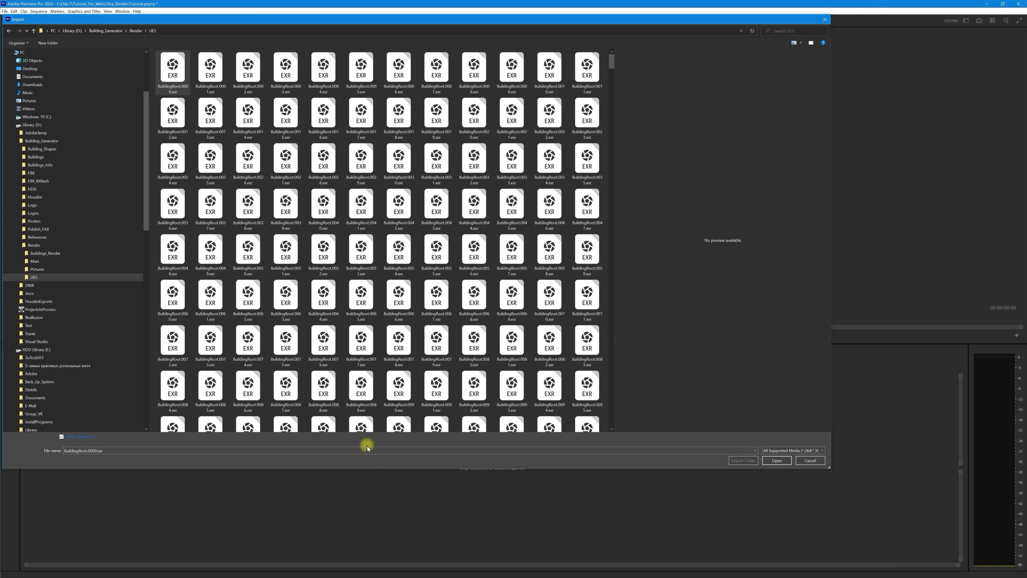
left_click(778, 462)
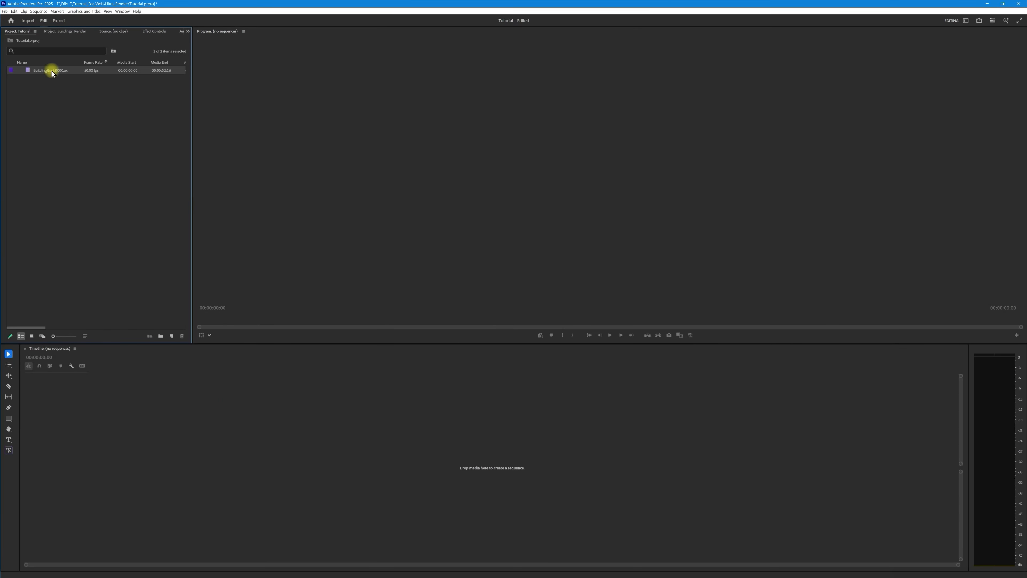
Modify the footage interpretation of the imported BuildingRoot EXR clip to assume a frame rate of 60 fps.
mouse_move(46, 71)
left_mouse_down()
mouse_move(101, 112)
mouse_move(166, 276)
mouse_move(167, 331)
mouse_move(53, 71)
left_mouse_up()
right_click(53, 71)
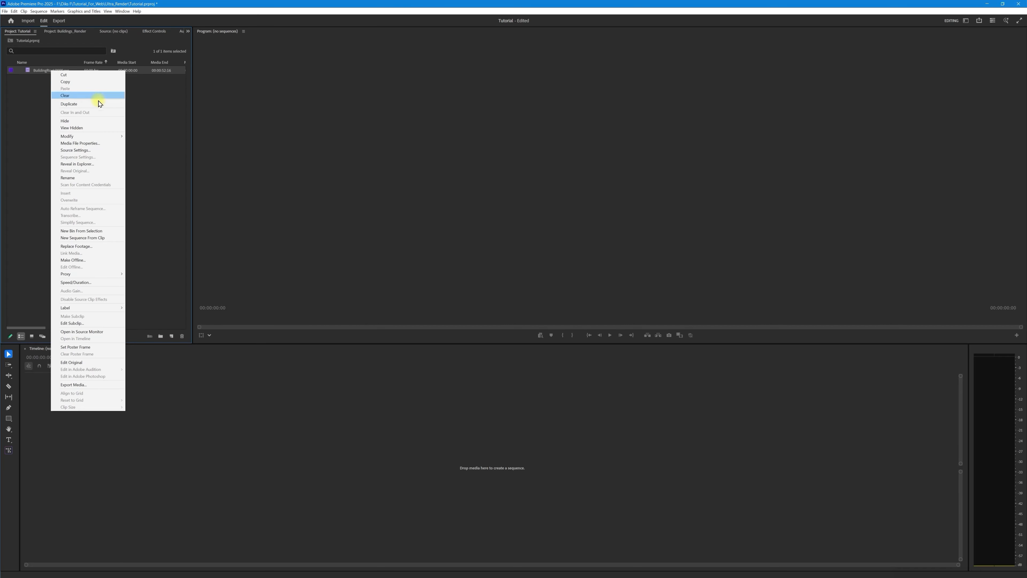
mouse_move(98, 137)
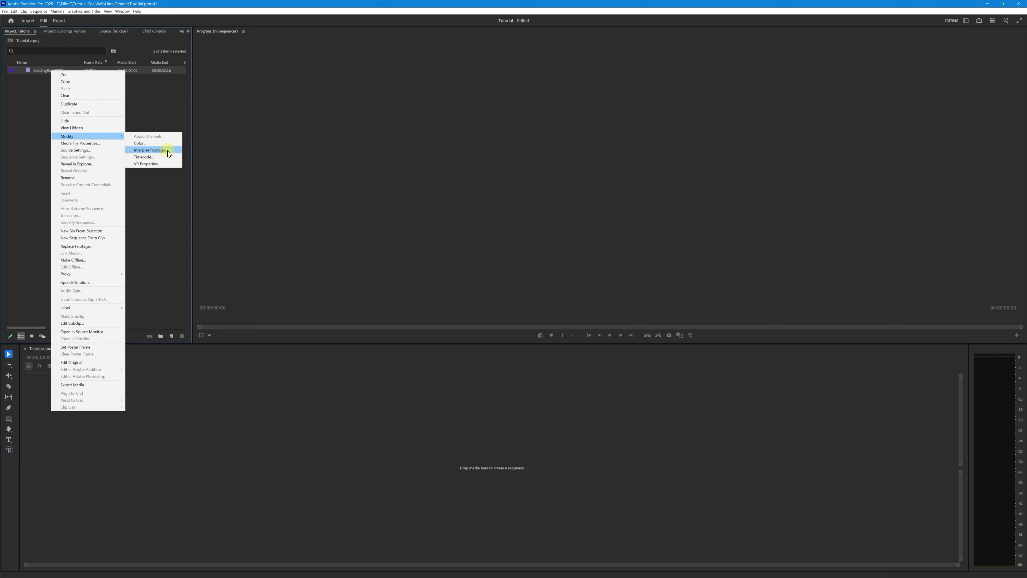
left_click(150, 150)
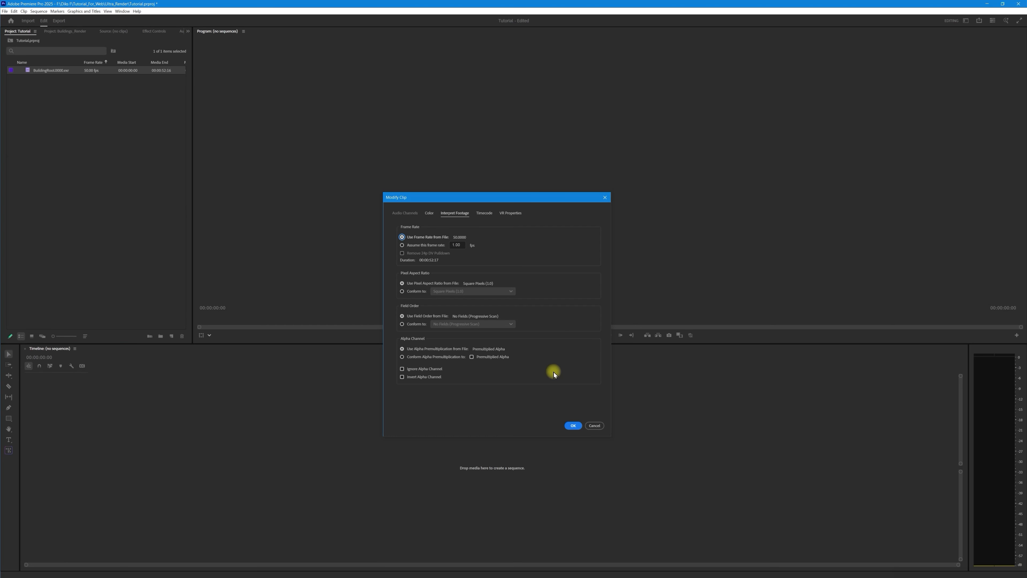
key("F10")
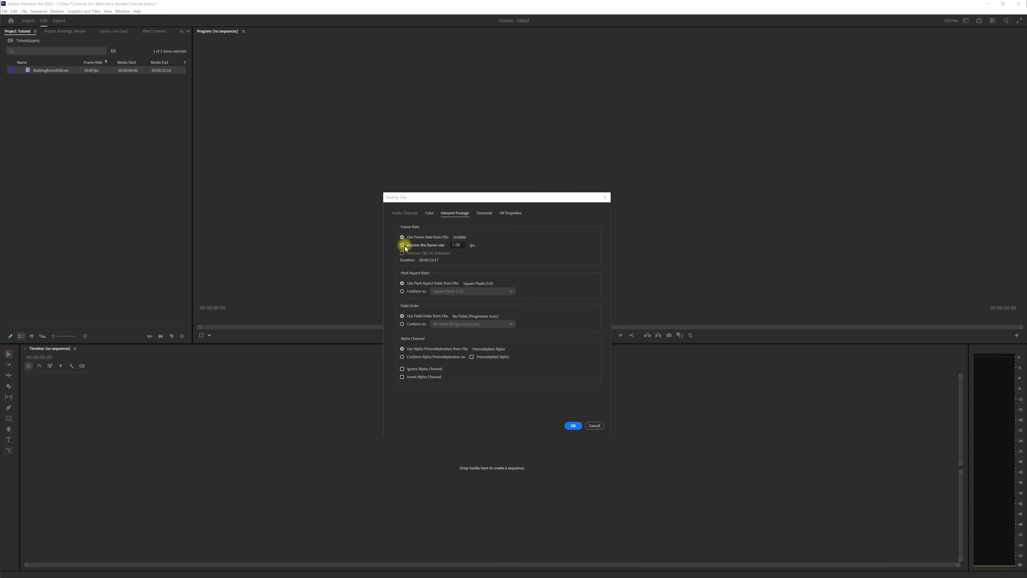
left_click(403, 246)
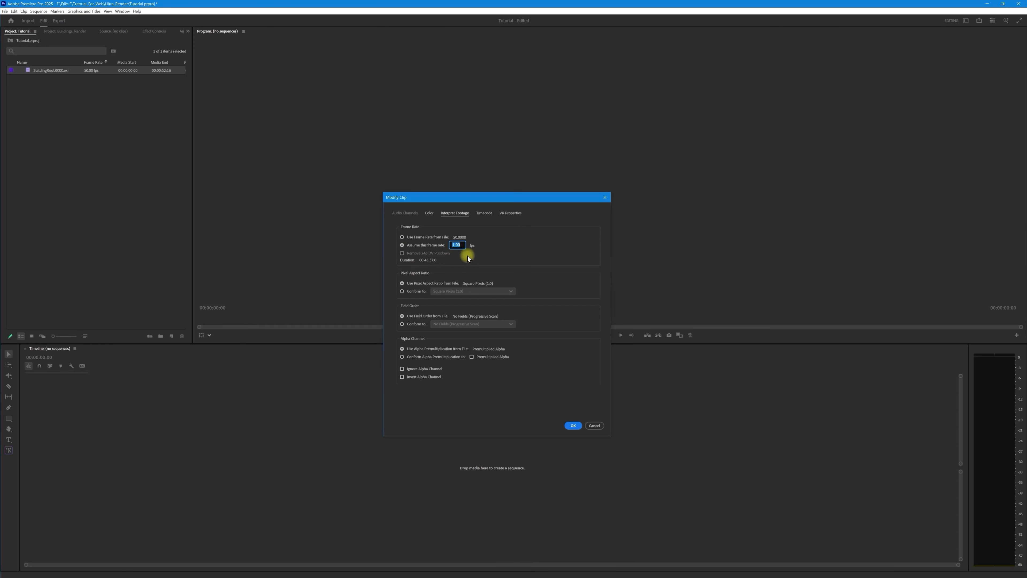
type("60")
left_click(488, 247)
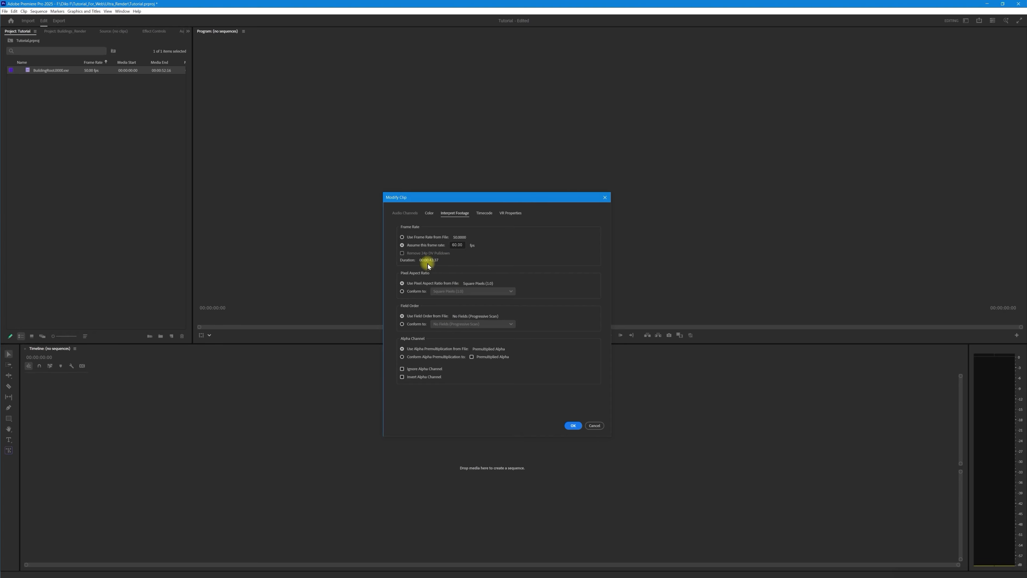